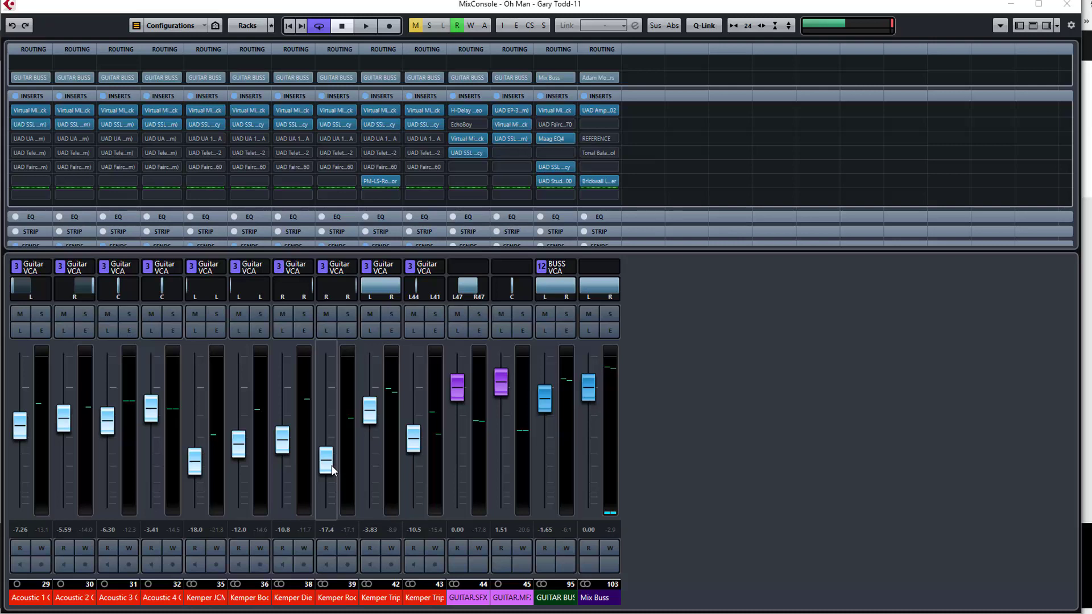
# - Inspect the Virtual Mix Rack insert on the Acoustic 1 guitar channel and solo that channel
pyautogui.click(31, 109)
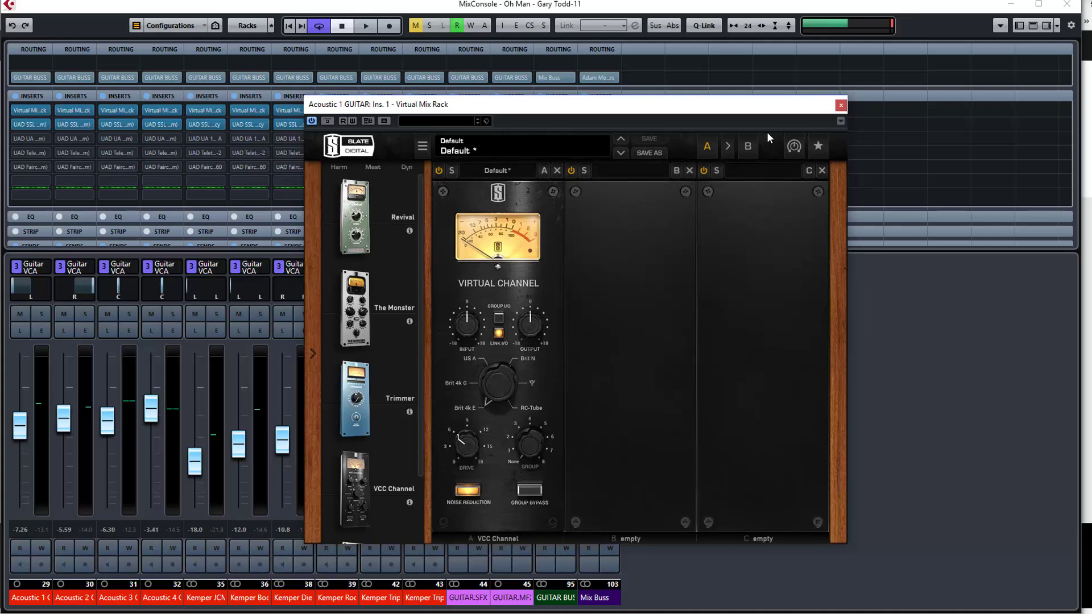
pyautogui.click(135, 306)
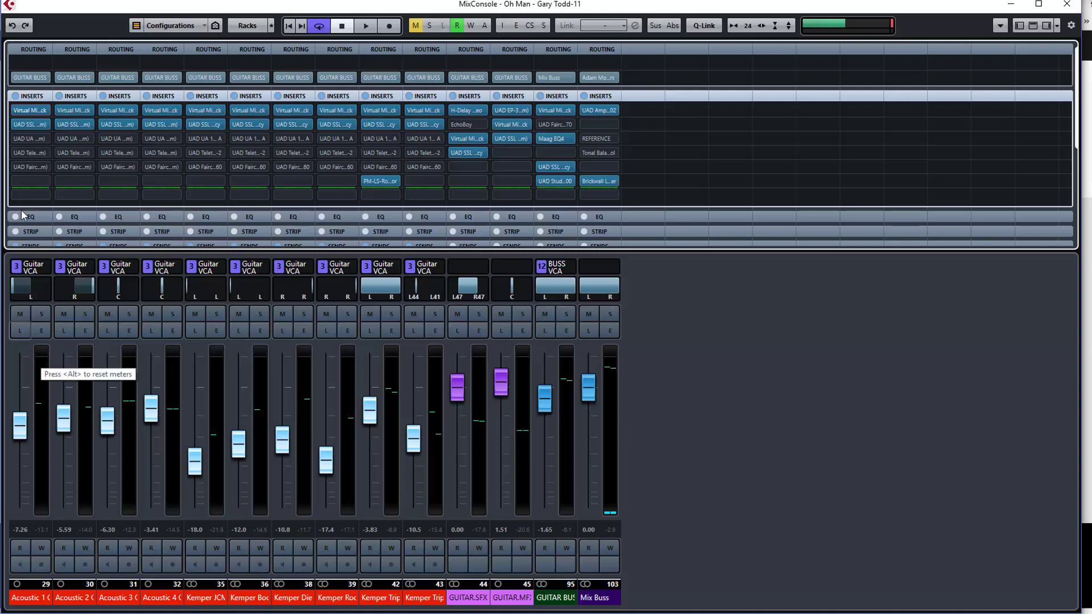
pyautogui.click(31, 111)
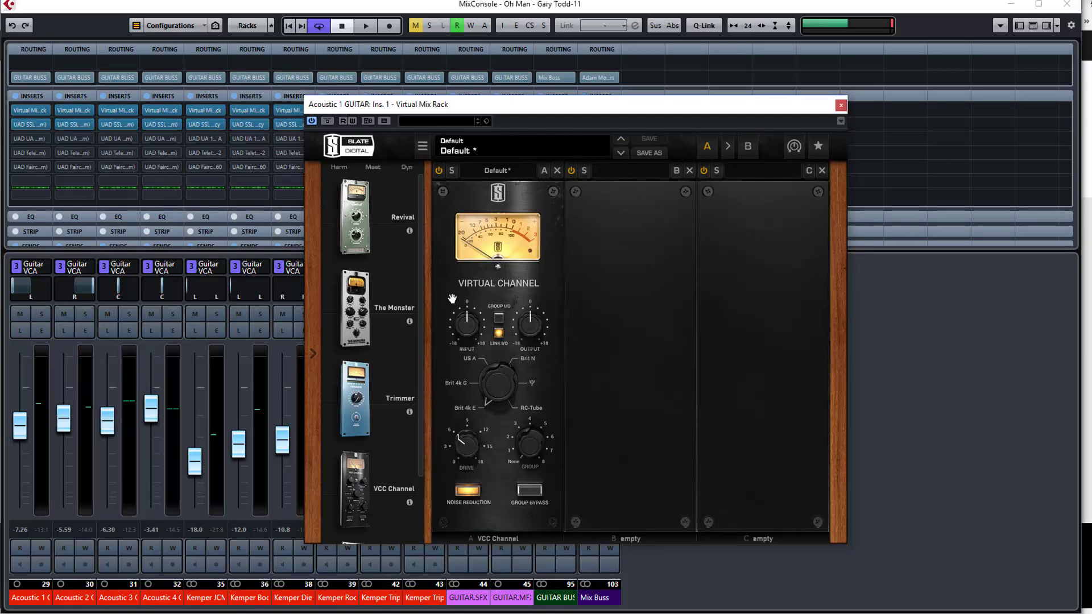
pyautogui.click(40, 316)
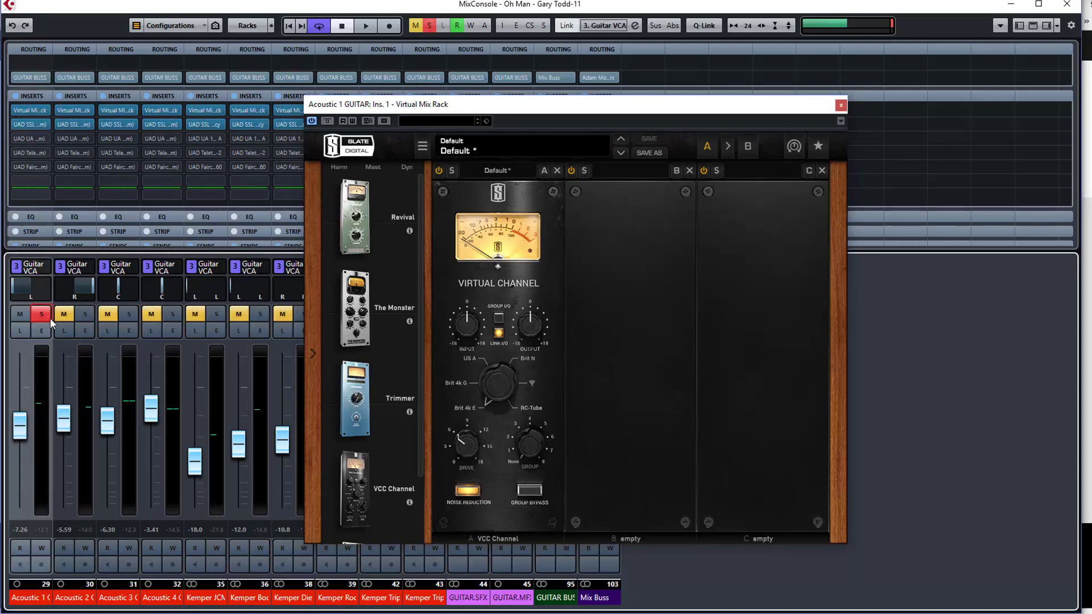
pyautogui.click(841, 106)
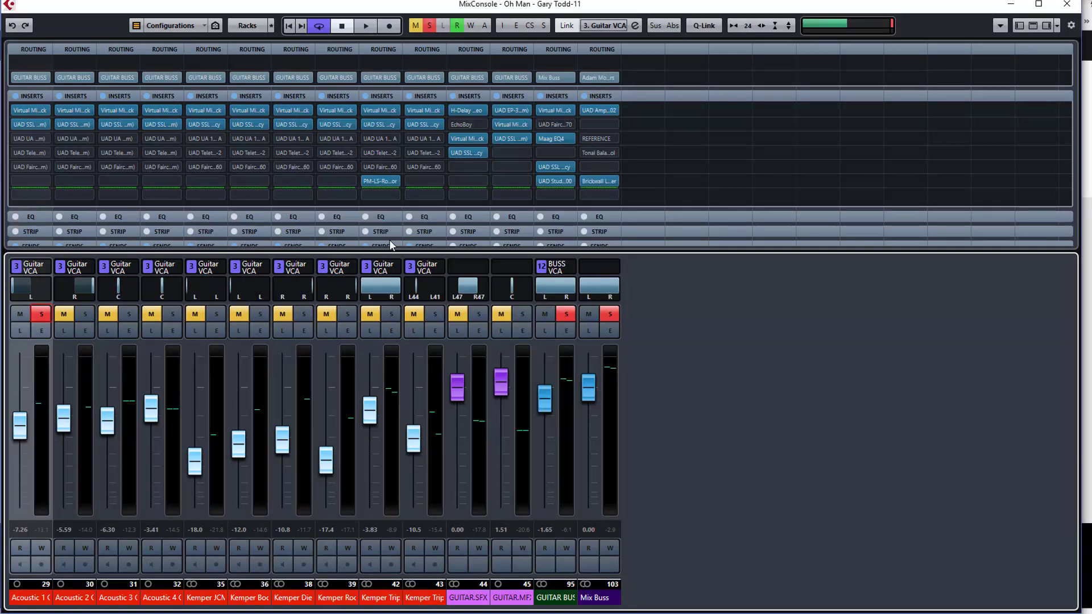
# - Raise the volume of the first ACCOUSTIC 6_bip event to 0.00 dB and check playback on the Virtual Mix Rack VU meter
pyautogui.press('F3')
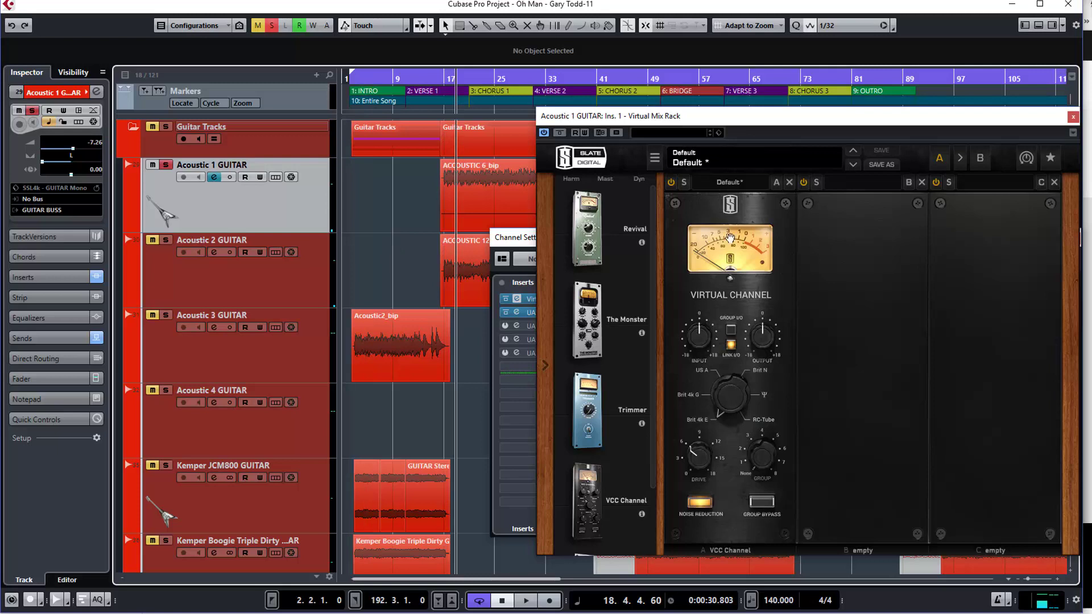
pyautogui.press('space')
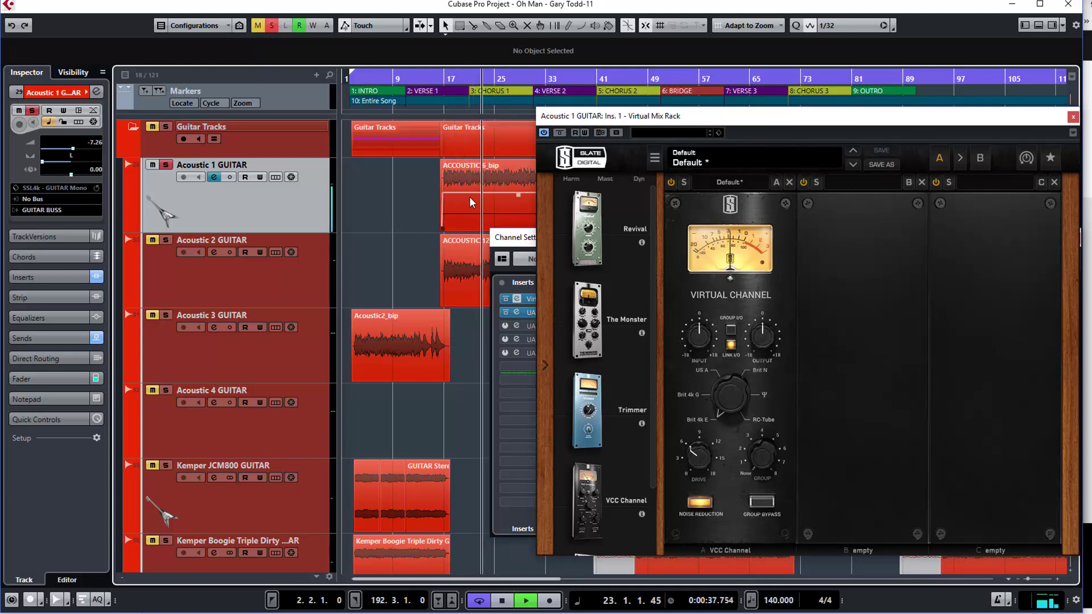
pyautogui.click(494, 199)
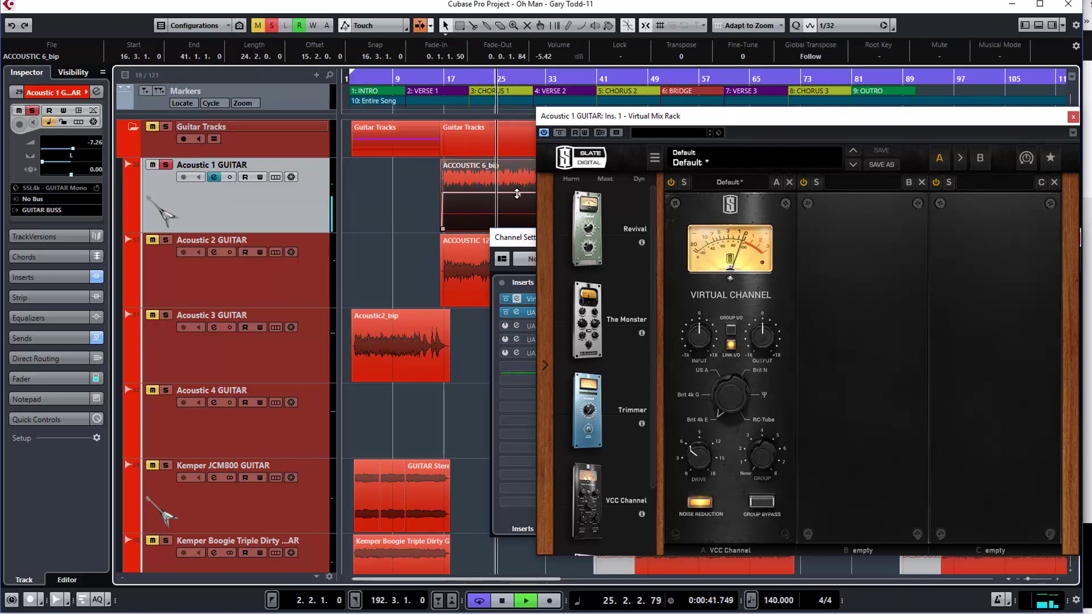
pyautogui.moveTo(603, 118); pyautogui.dragTo(765, 114)
pyautogui.moveTo(518, 194); pyautogui.dragTo(520, 162)
pyautogui.press('space')
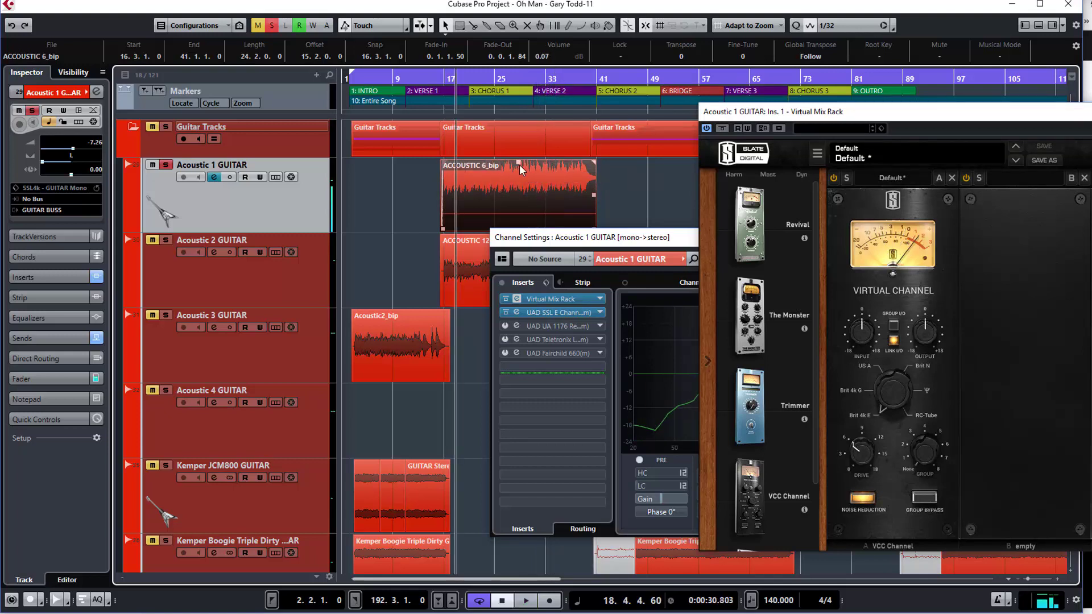
pyautogui.moveTo(520, 166); pyautogui.dragTo(519, 164)
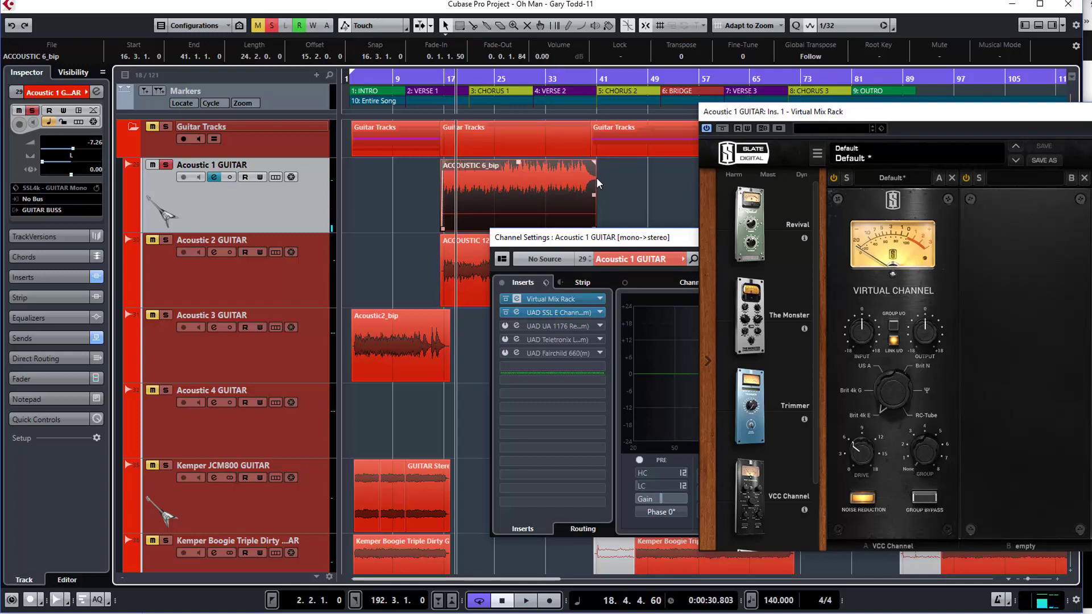
pyautogui.press('space')
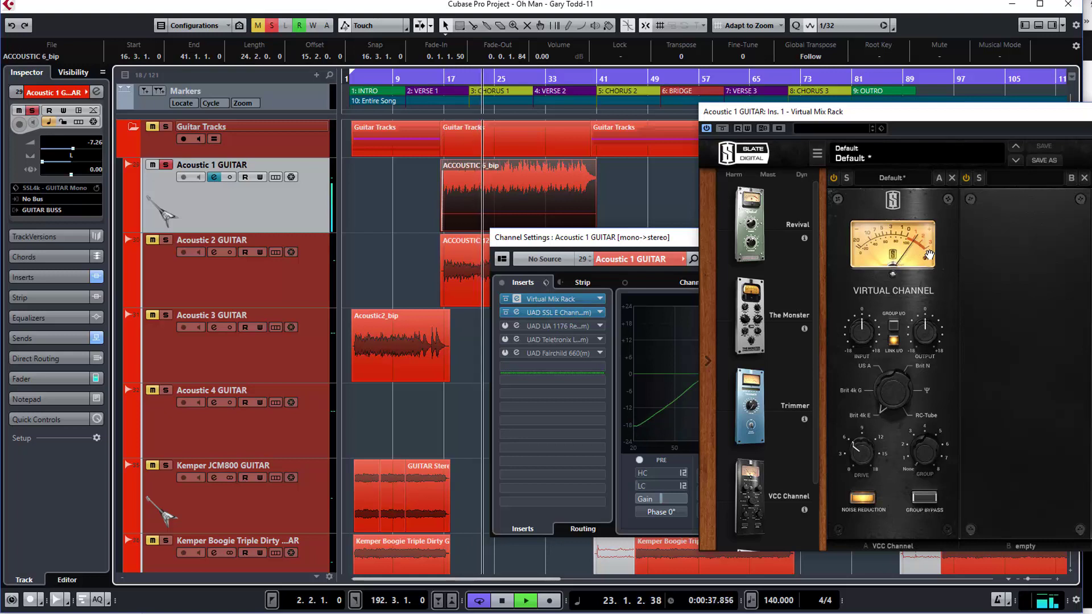
pyautogui.press('space')
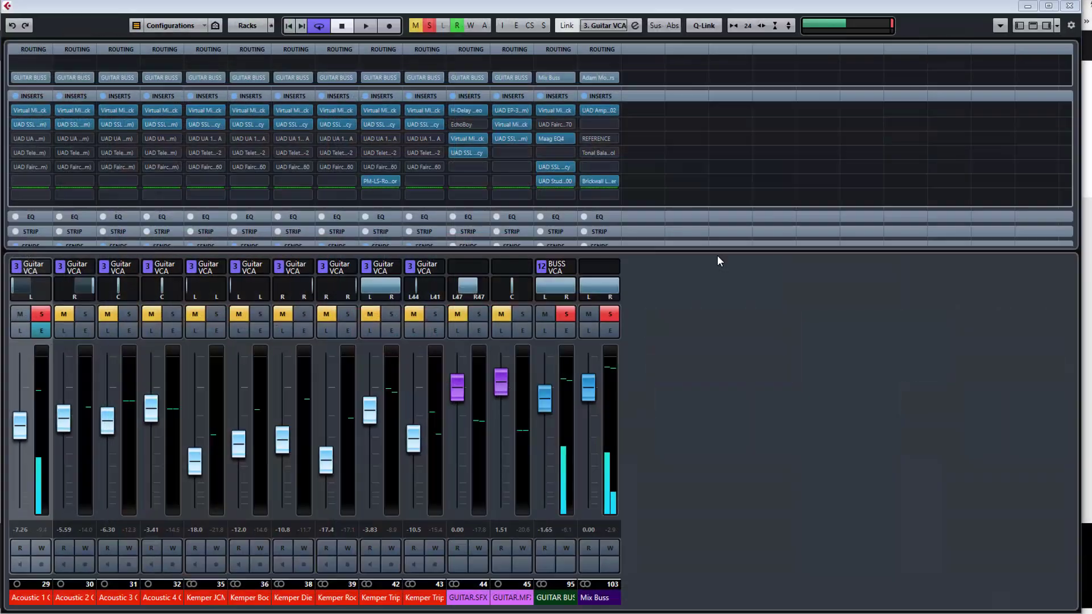
# - Reset the Acoustic 1 fader to 0.00, lower the Mix Buss fader to -9.99, and check the channel's peak meter during playback
pyautogui.keyDown('ctrl'); pyautogui.click(22, 430); pyautogui.keyUp('ctrl')
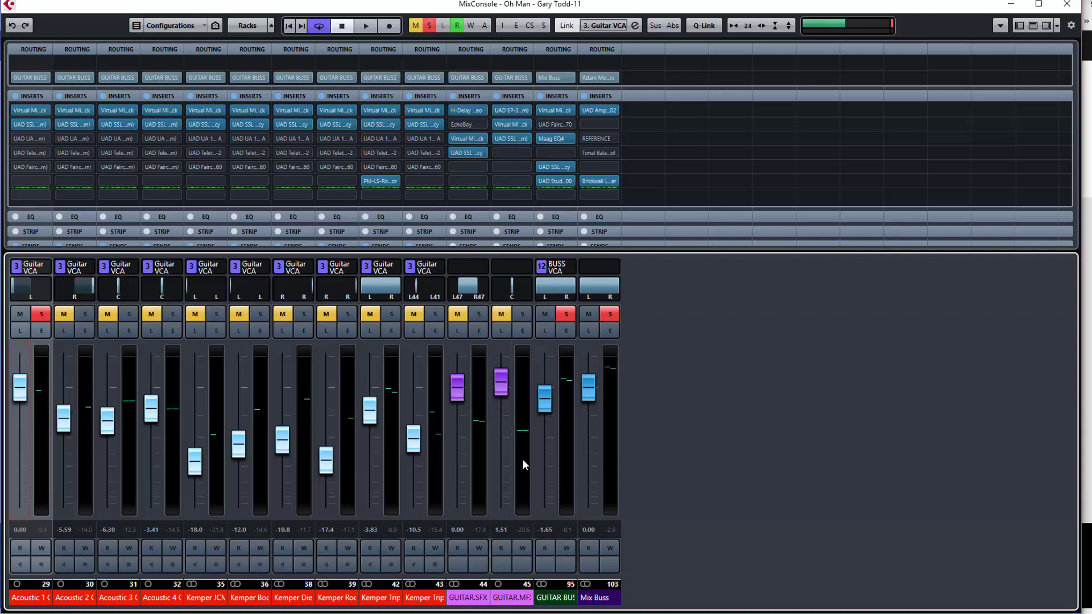
pyautogui.moveTo(592, 388); pyautogui.dragTo(596, 438)
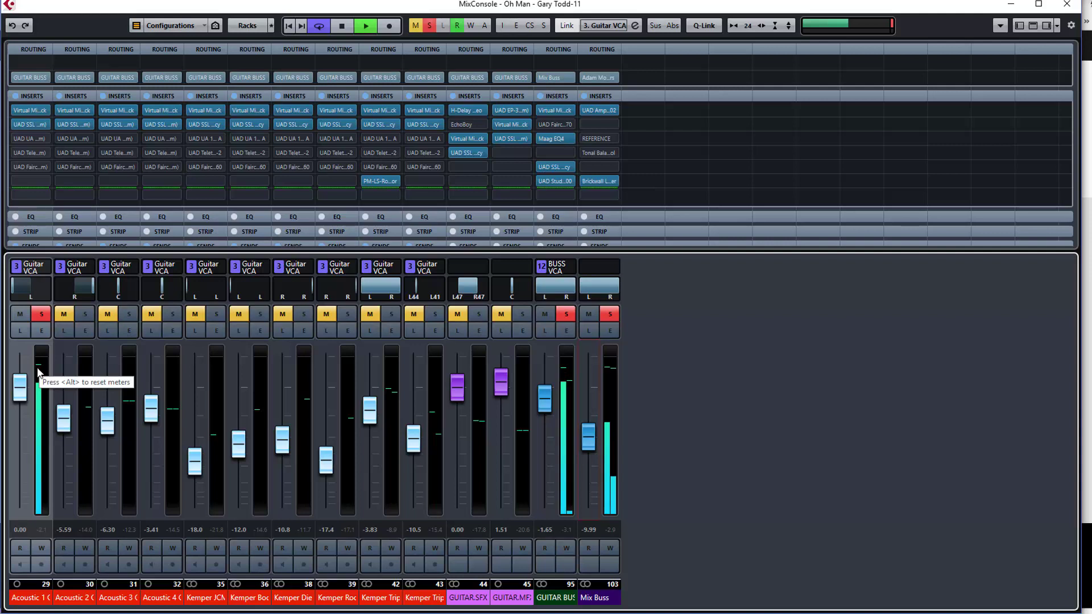
pyautogui.press('space')
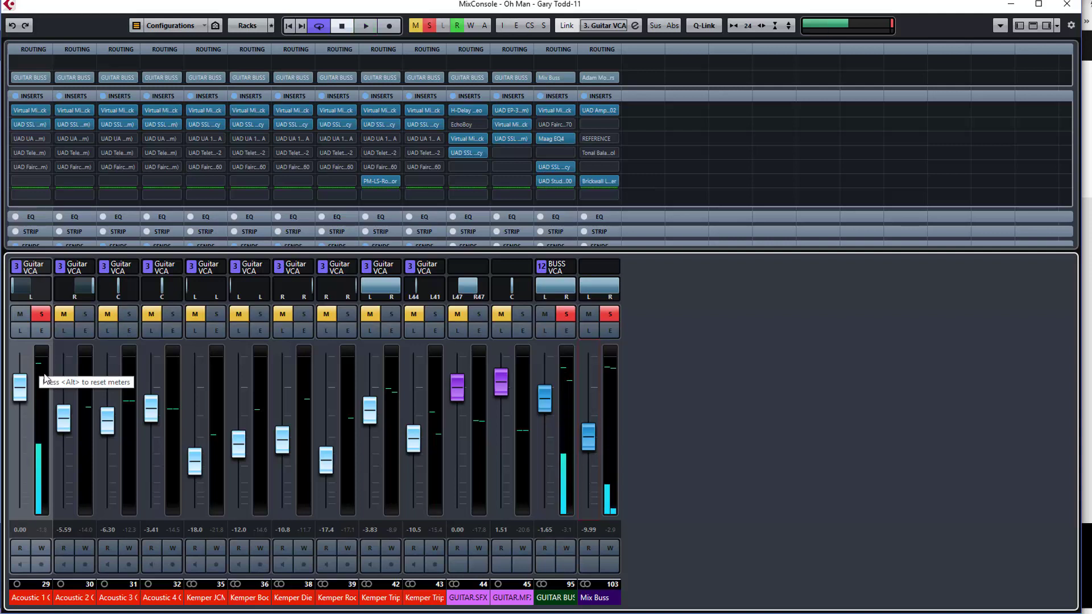
# - Bypass the Acoustic 1 inserts to compare its playback level, and briefly view its Virtual Mix Rack
pyautogui.moveTo(21, 128)
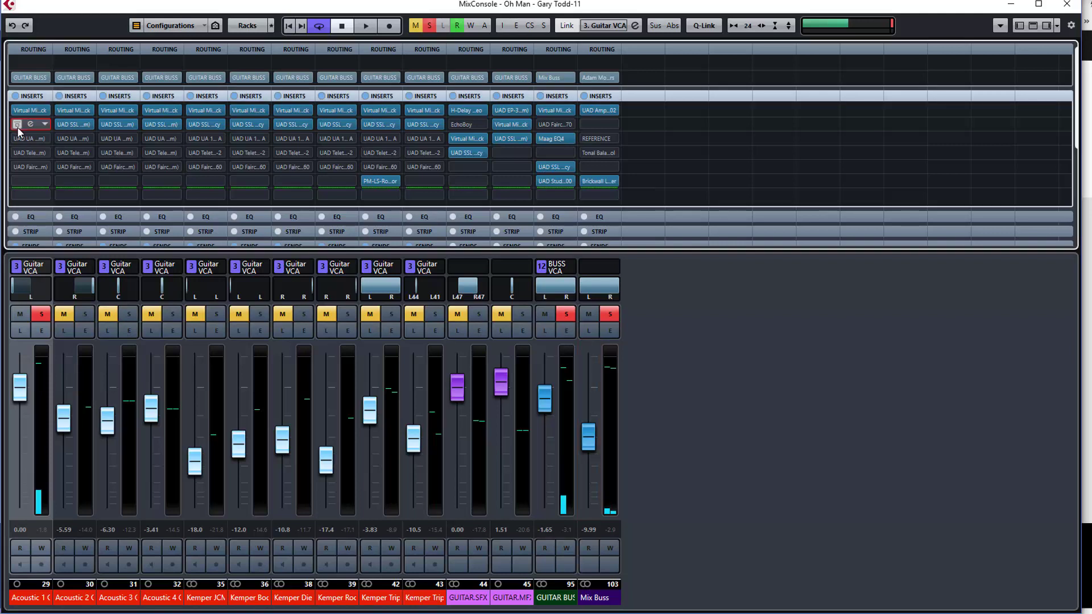
pyautogui.click(17, 124)
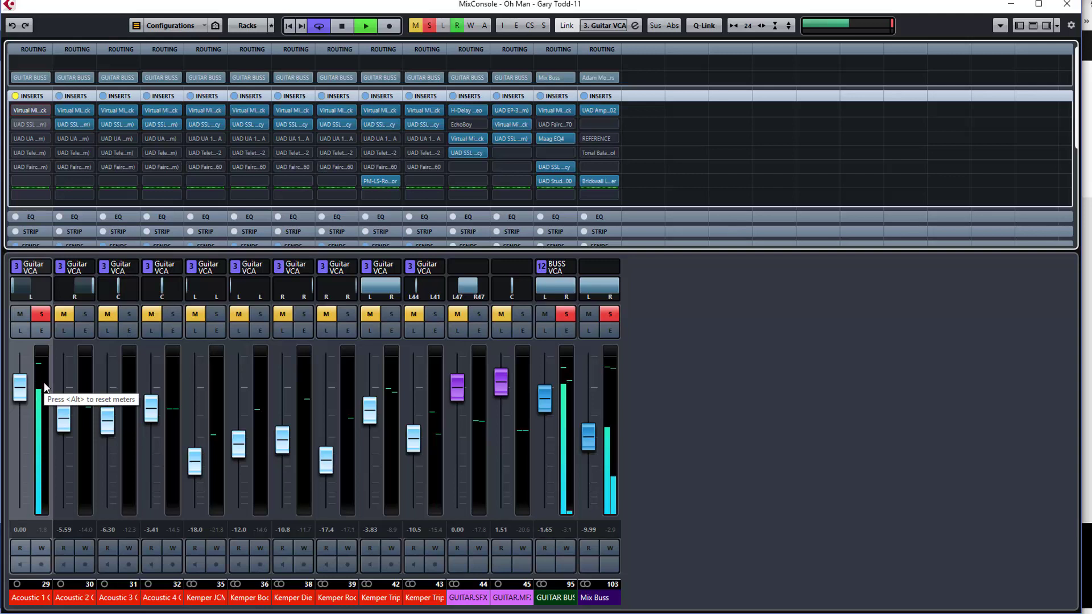
pyautogui.press('space')
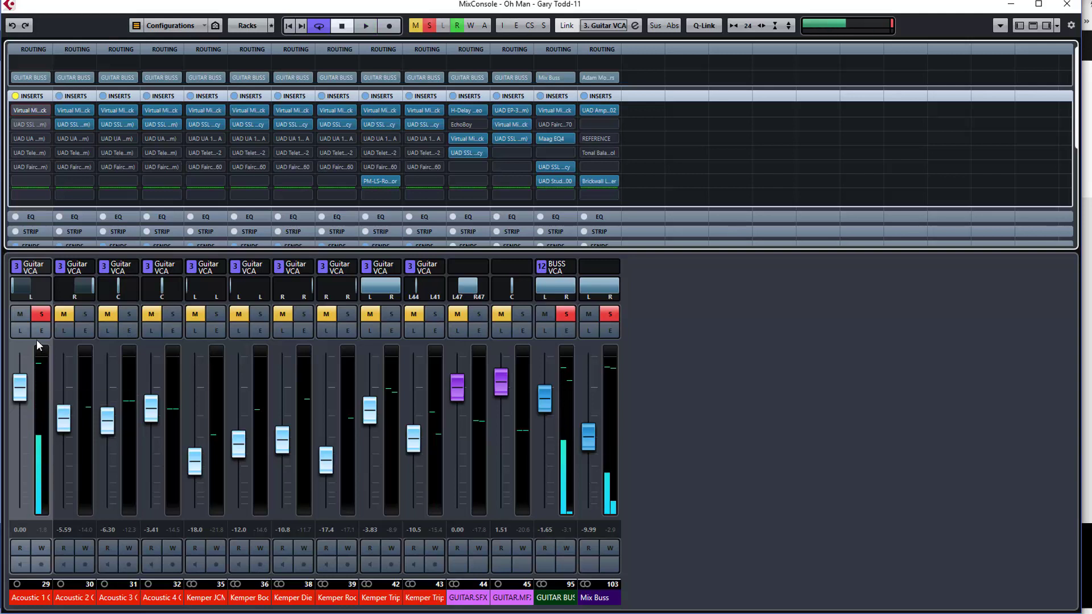
pyautogui.click(30, 112)
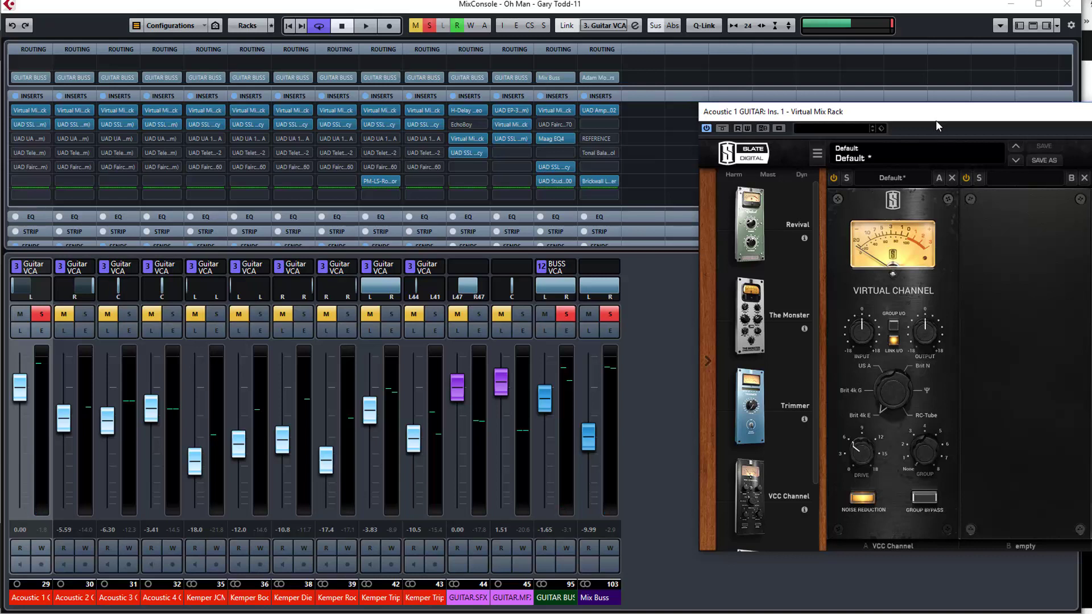
pyautogui.press('Escape')
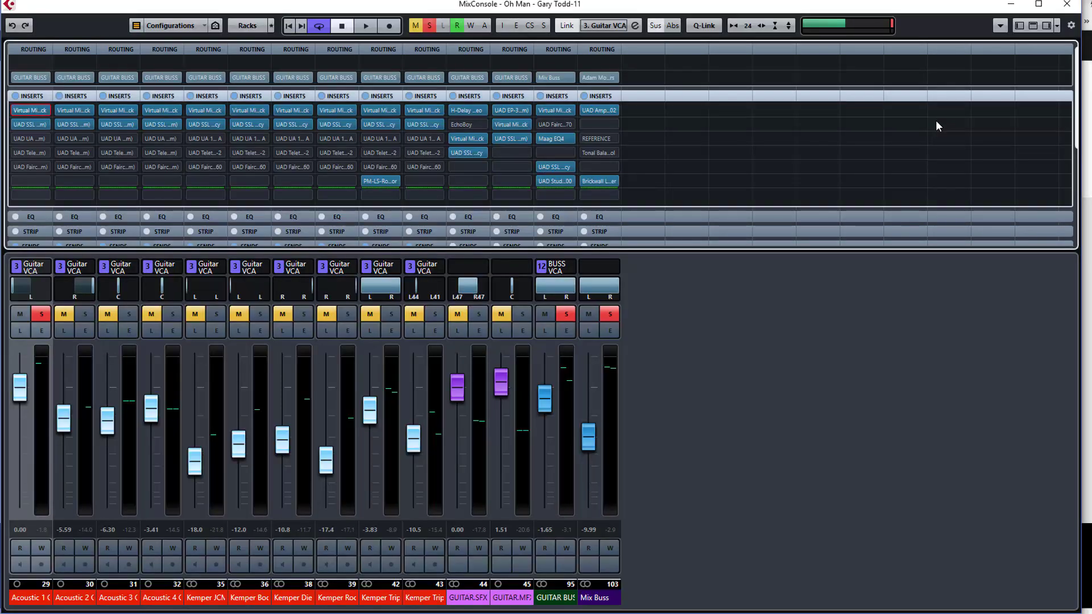
# - Lower the first ACCOUSTIC 6_bip event's volume to -5.52 dB and check playback on the Virtual Mix Rack VU meter
pyautogui.press('F3')
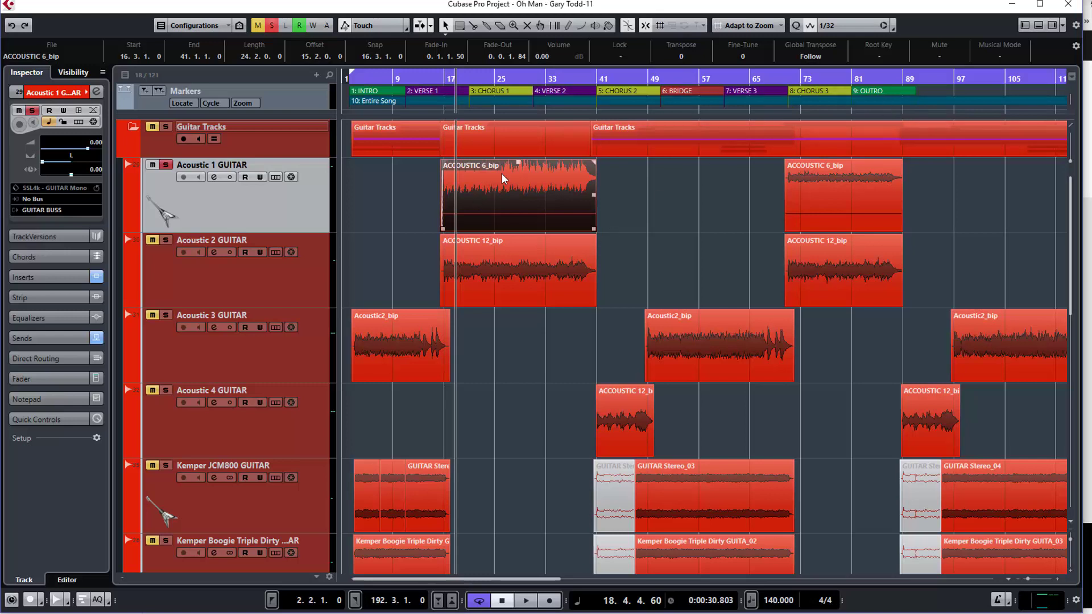
pyautogui.moveTo(516, 162); pyautogui.dragTo(517, 196)
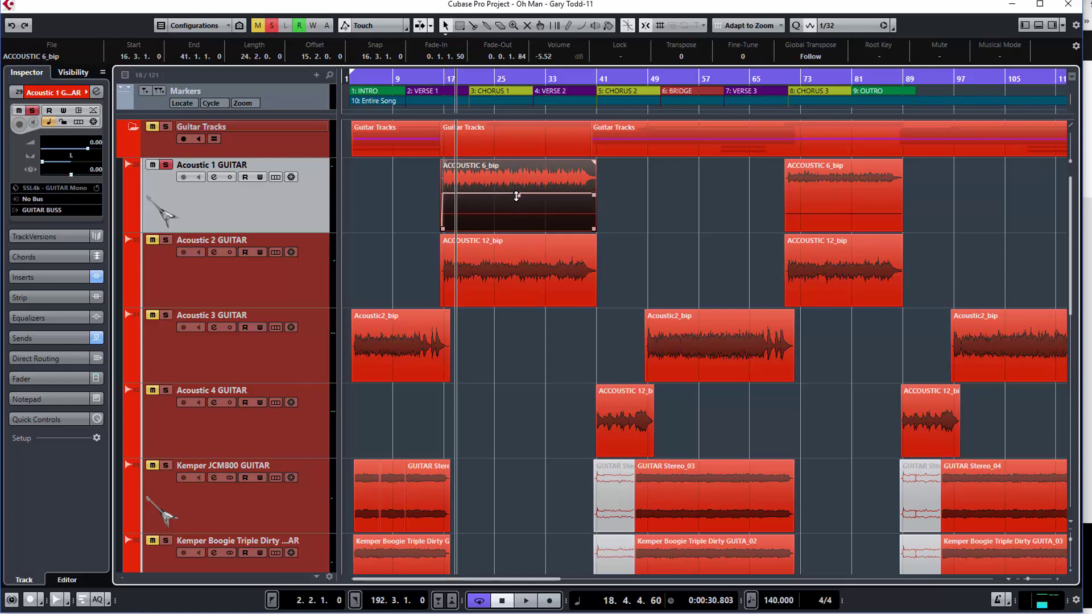
pyautogui.press('space')
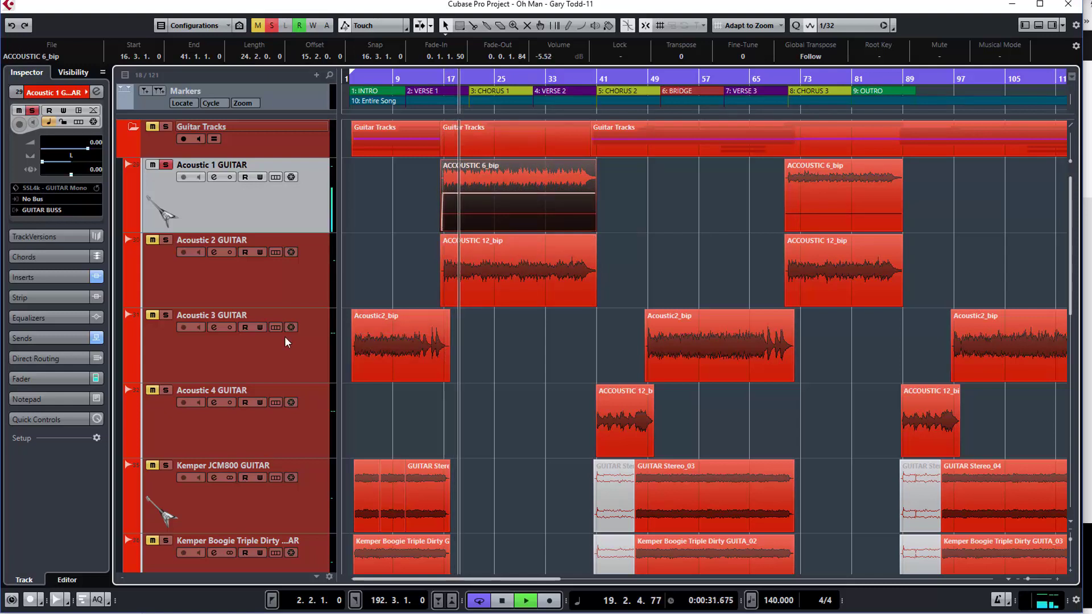
pyautogui.click(214, 178)
pyautogui.click(215, 178)
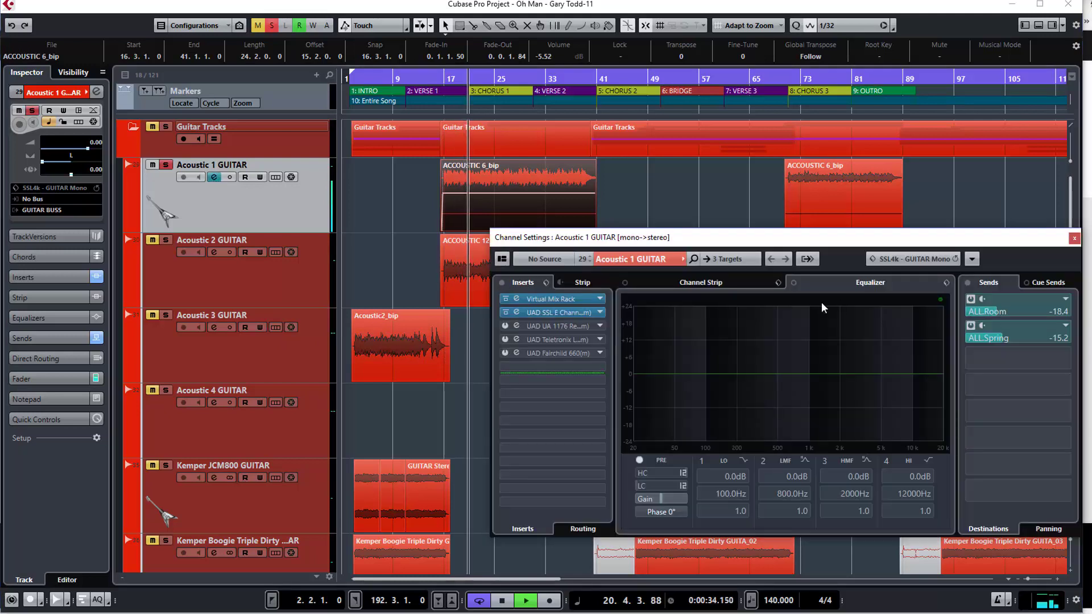
pyautogui.click(550, 299)
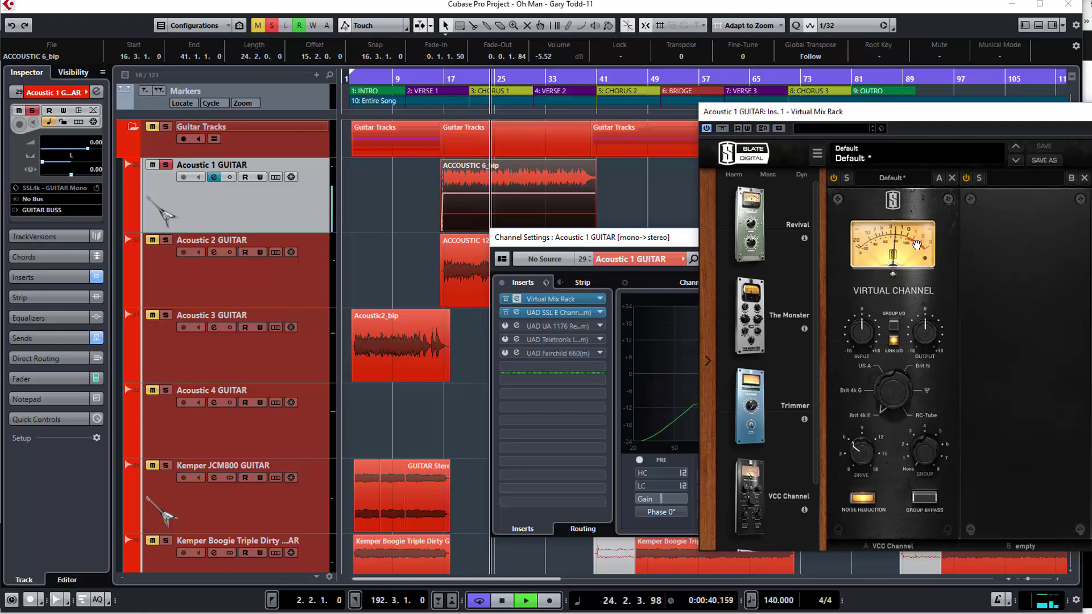
pyautogui.press('space')
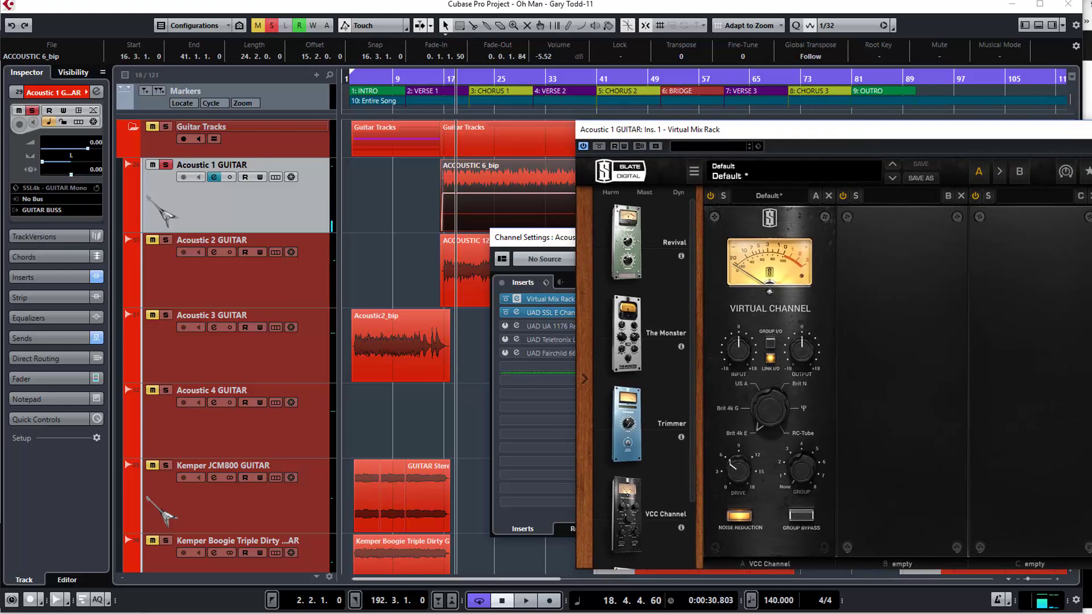
pyautogui.press('Escape')
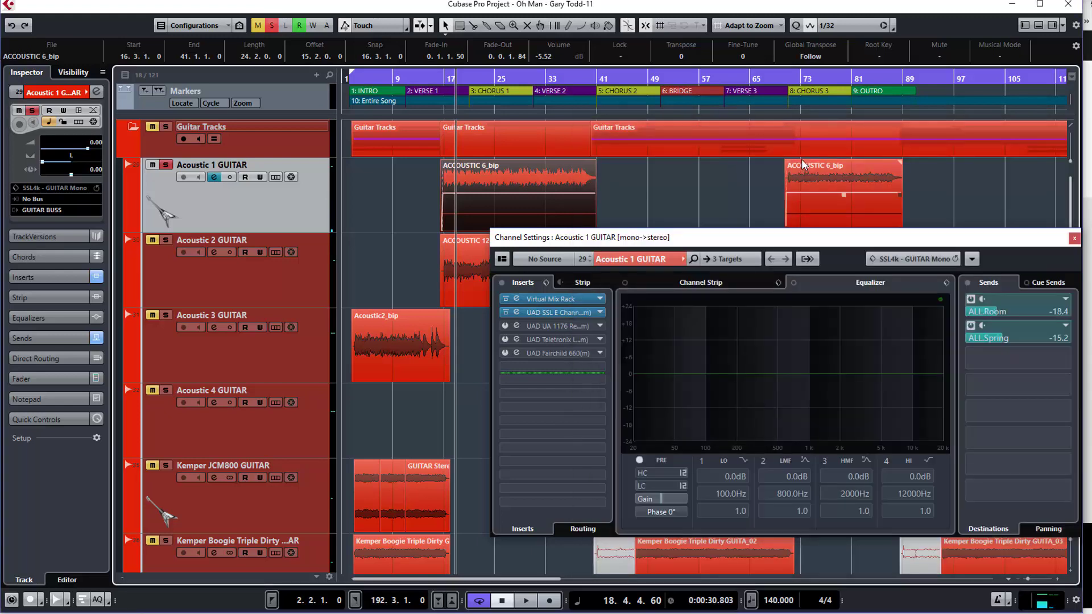
# - Reset the Acoustic 1 peak level in the mixer and check the channel's meter during playback
pyautogui.press('F3')
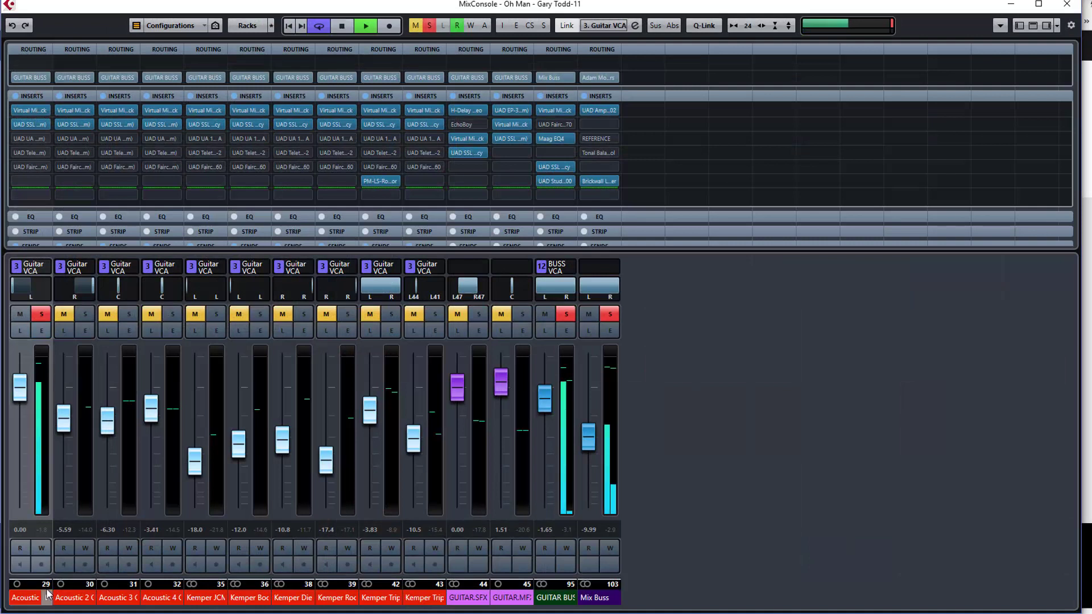
pyautogui.click(43, 526)
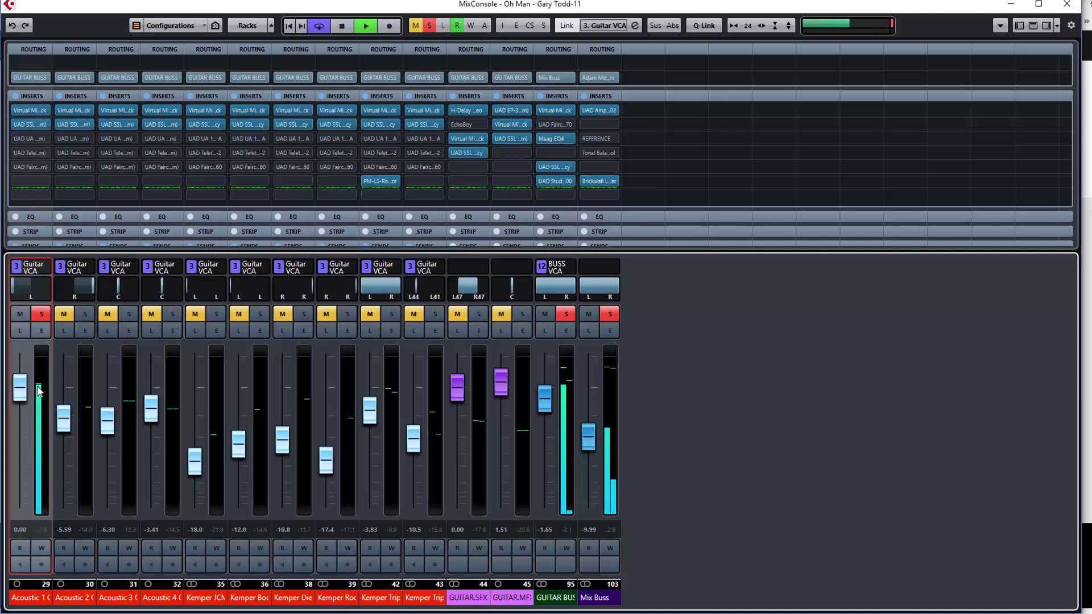
pyautogui.press('space')
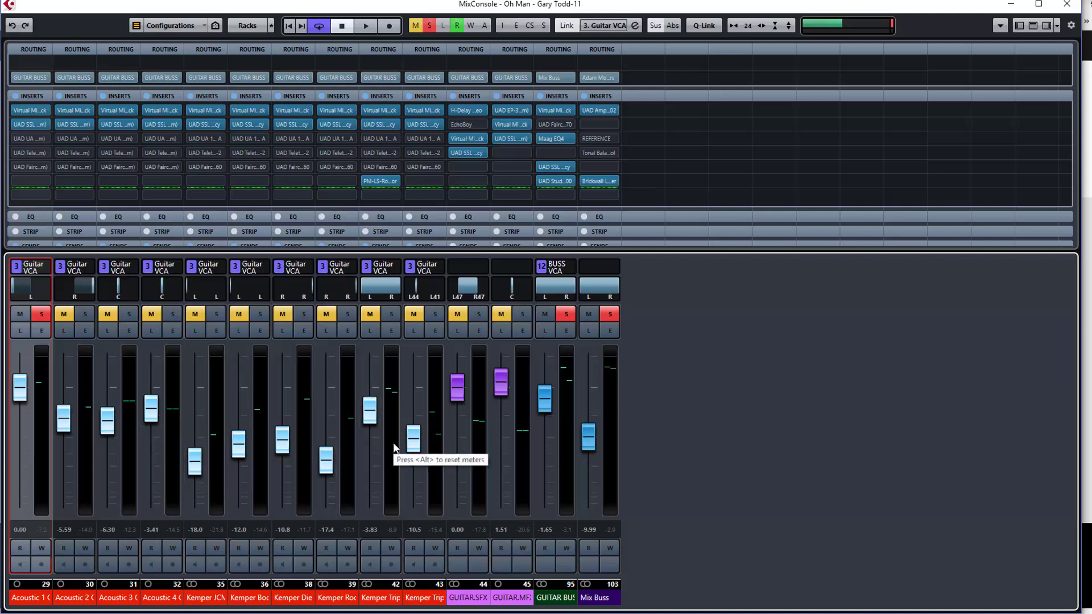
# - Select the first ACCOUSTIC 12_bip event on Acoustic 2, review the guitar tracks, and turn off solo on Acoustic 1
pyautogui.press('F3')
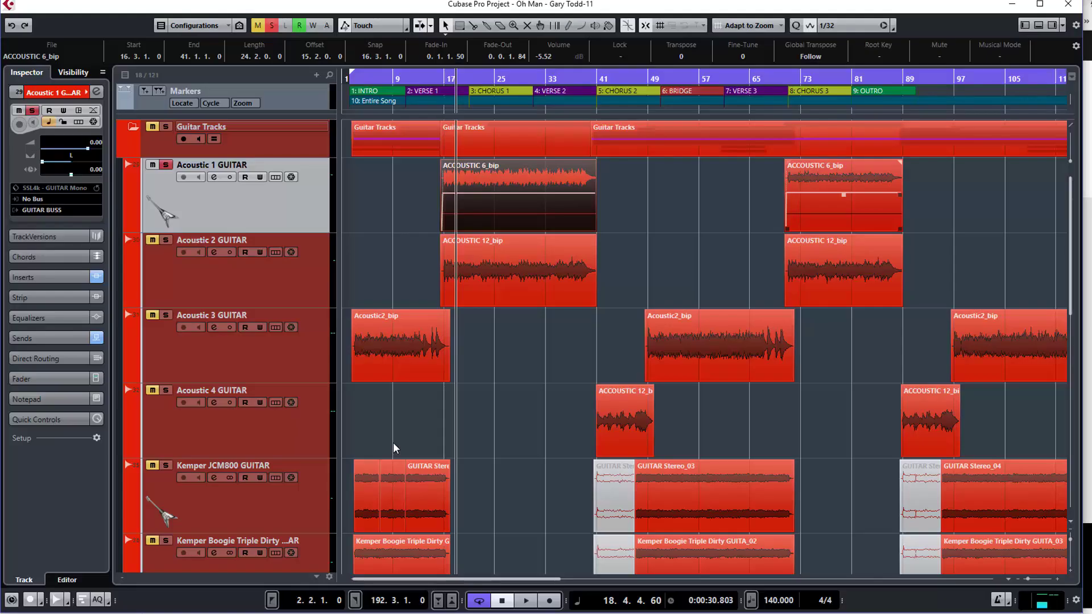
pyautogui.click(512, 257)
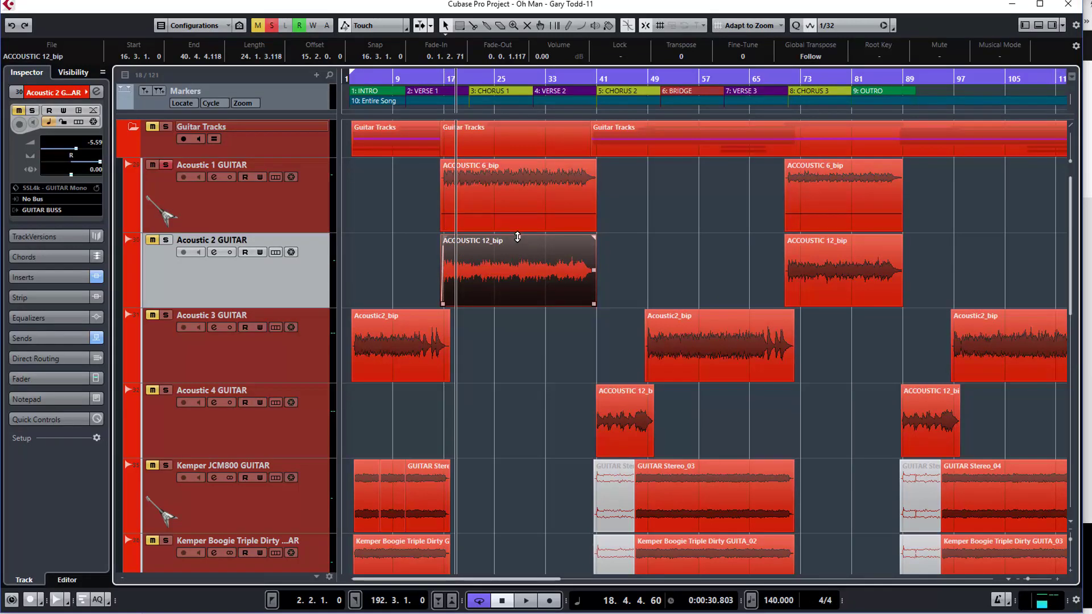
pyautogui.moveTo(517, 236); pyautogui.dragTo(517, 237)
pyautogui.scroll(-5, 443, 484)
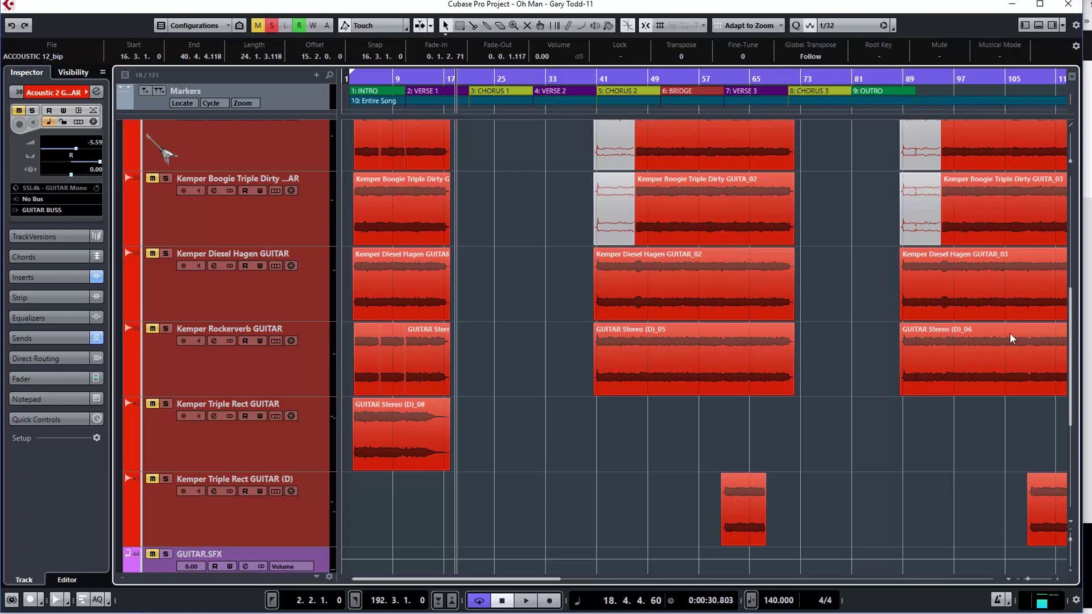
pyautogui.scroll(5, 581, 346)
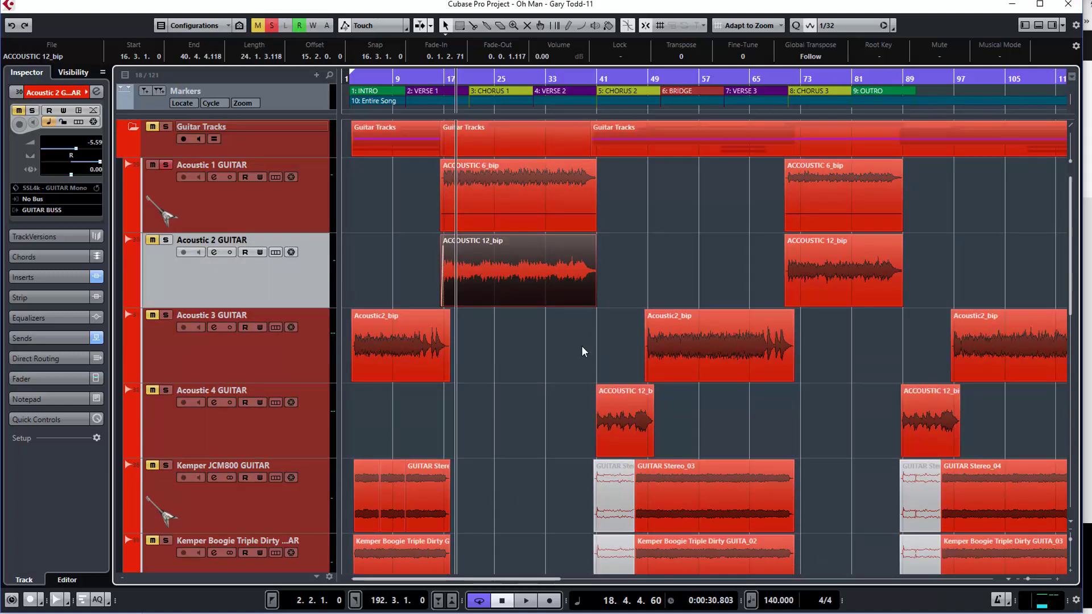
pyautogui.click(166, 164)
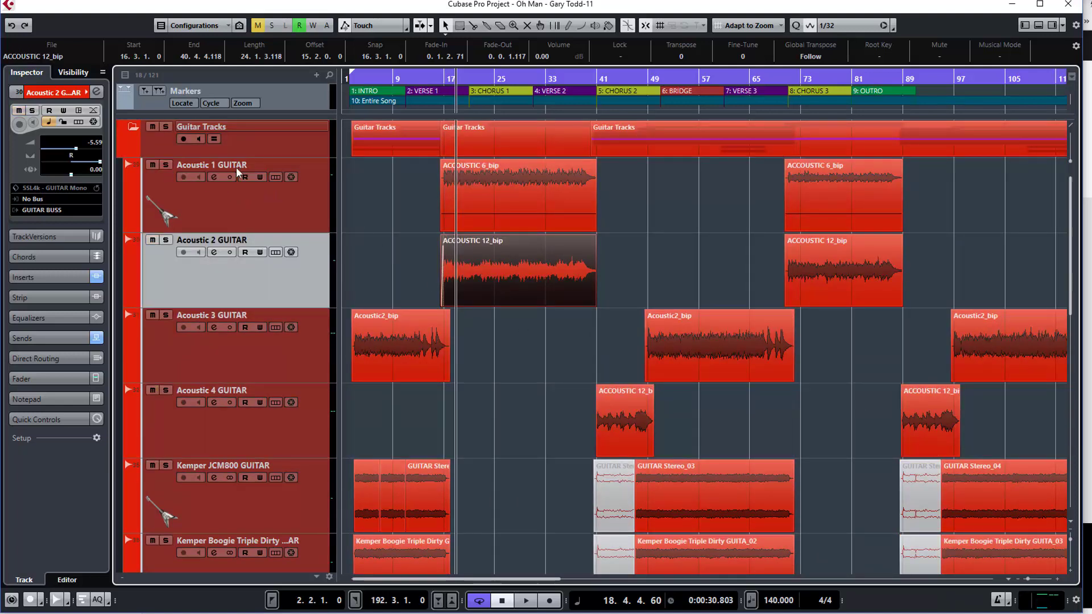
# - Show the MixConsole and lower the Acoustic 1 channel fader to -5.65 dB
pyautogui.press('F3')
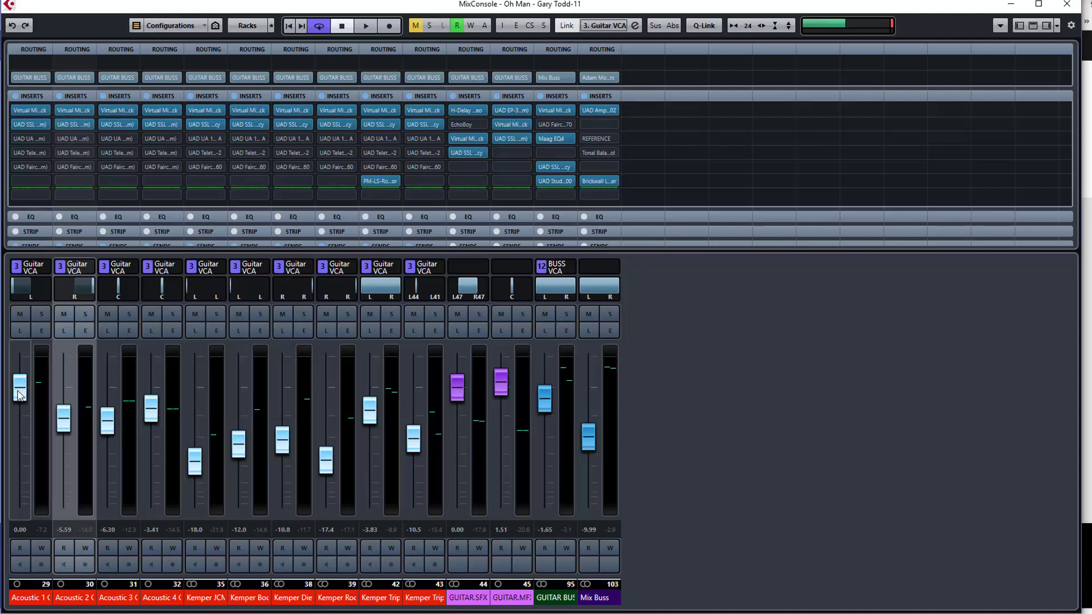
pyautogui.moveTo(19, 394); pyautogui.dragTo(23, 430)
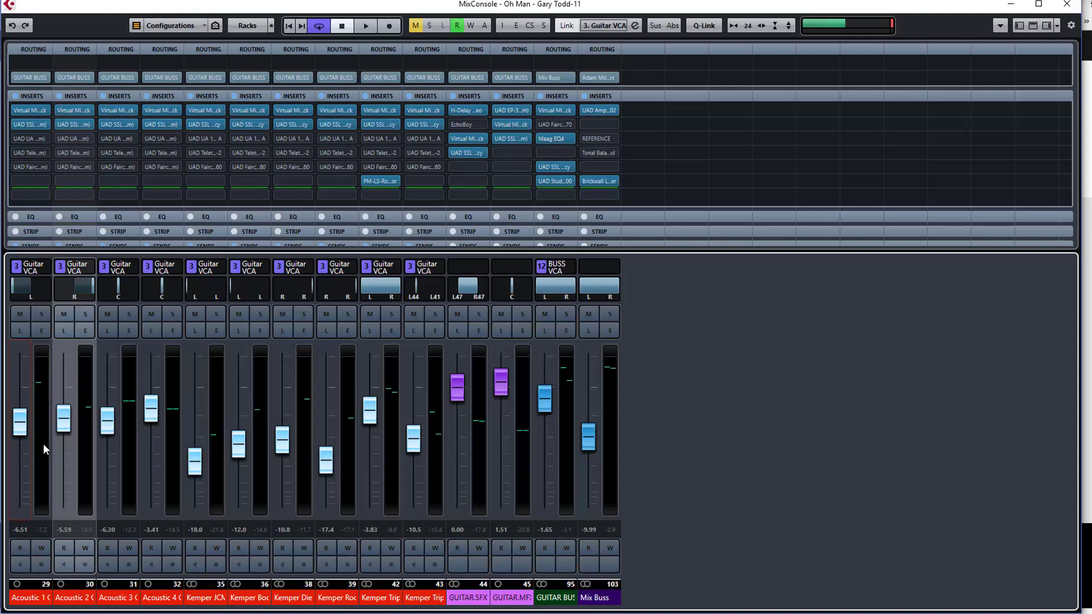
pyautogui.rightClick(44, 446)
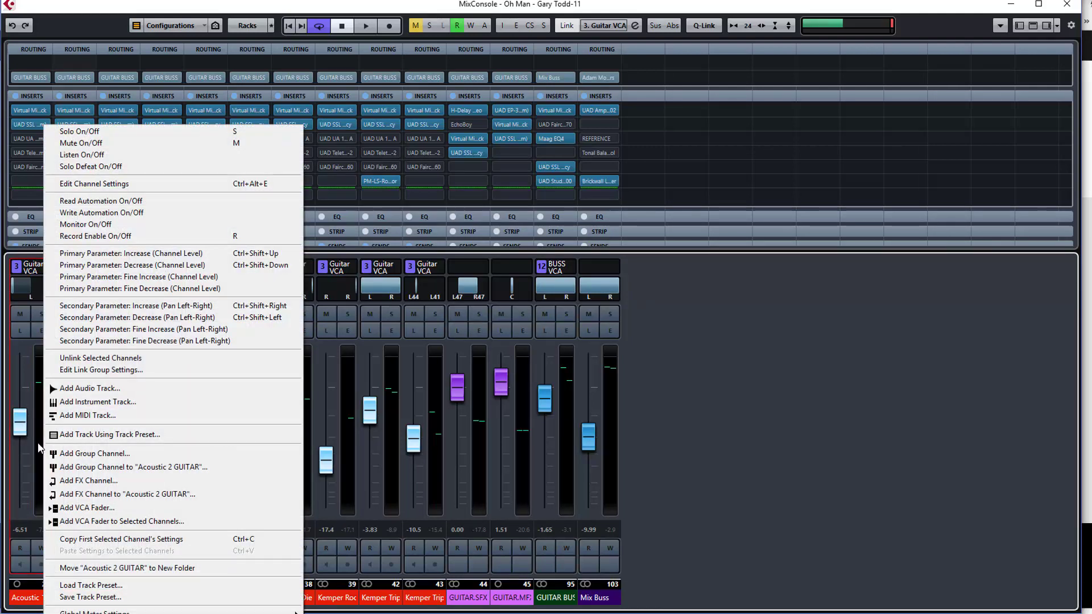
pyautogui.click(38, 444)
pyautogui.rightClick(40, 436)
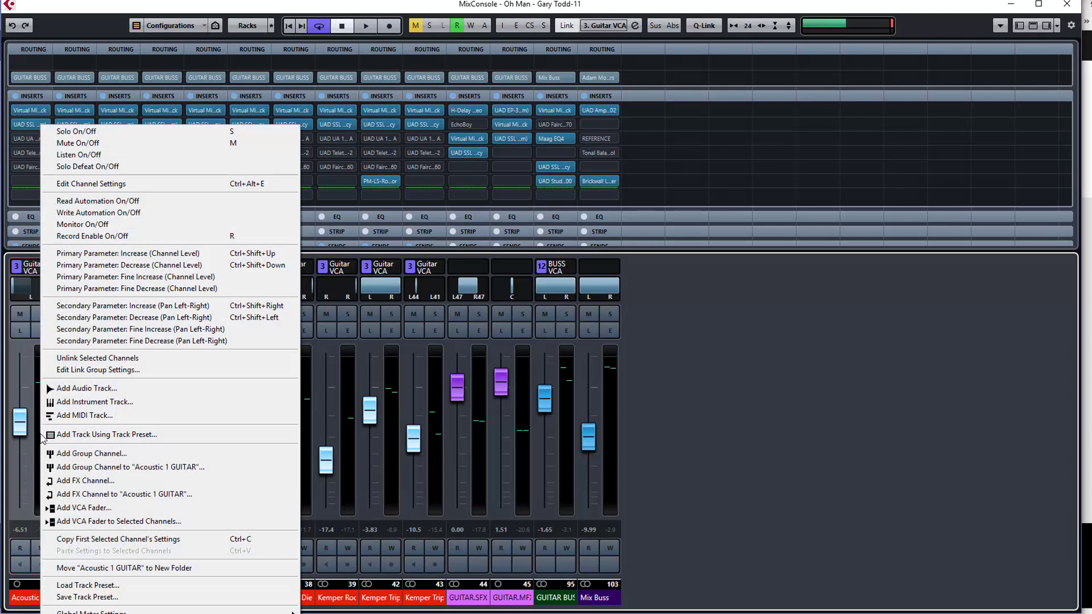
pyautogui.click(37, 386)
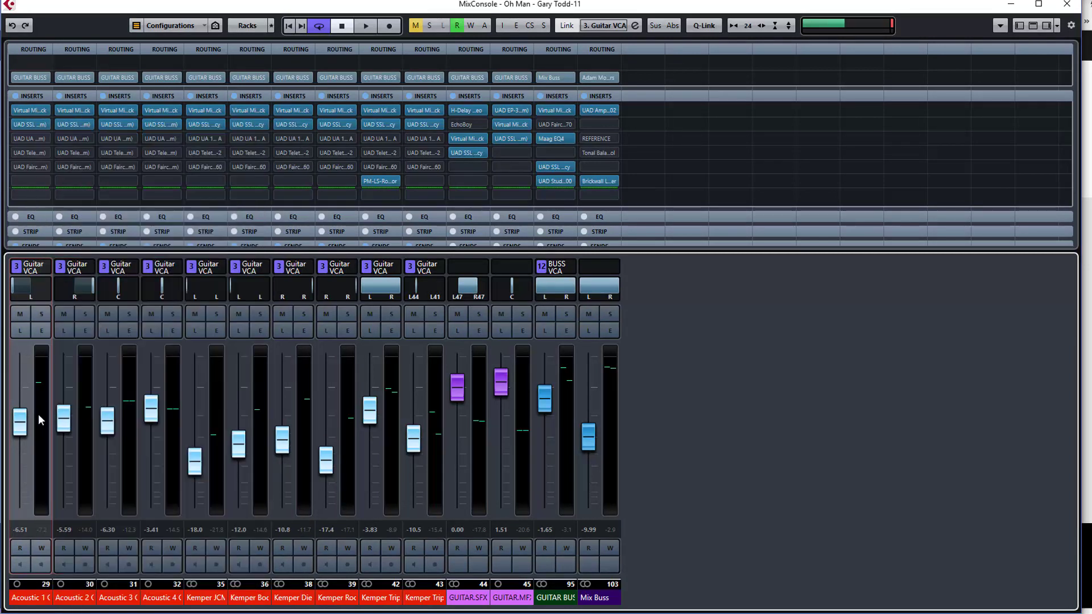
pyautogui.moveTo(21, 434); pyautogui.dragTo(21, 428)
# - Solo the Acoustic 1 channel and open the Virtual Mix Rack on the GUITAR BUSS channel
pyautogui.click(41, 314)
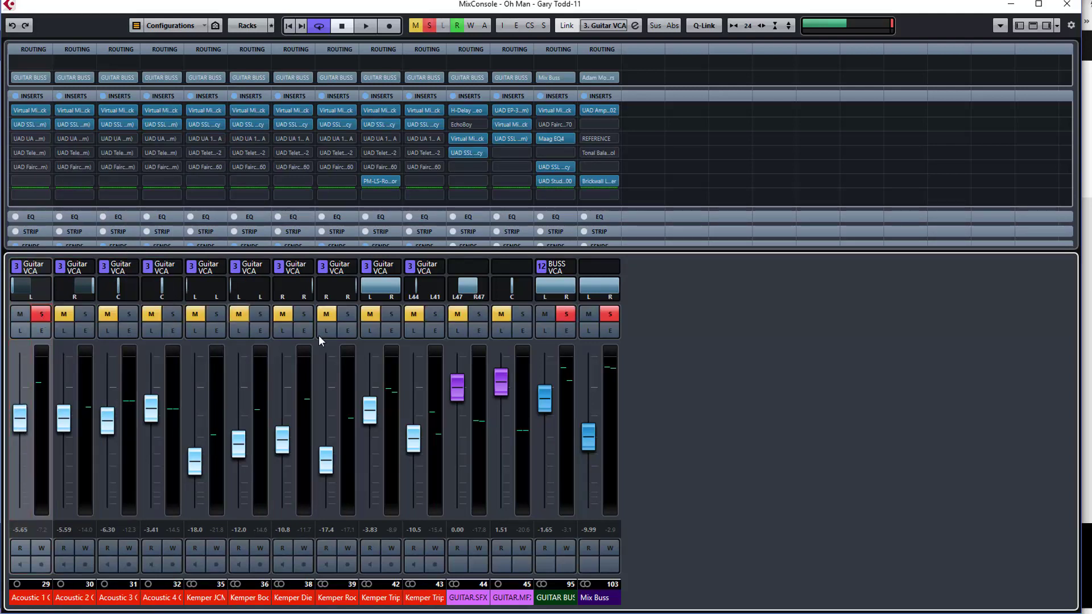
pyautogui.click(44, 315)
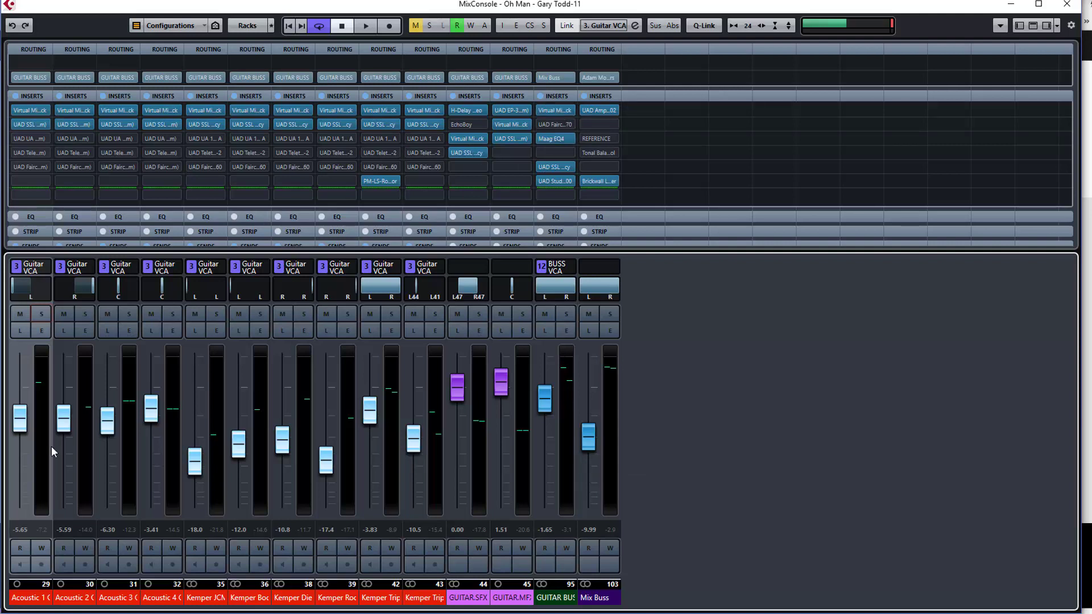
pyautogui.click(42, 314)
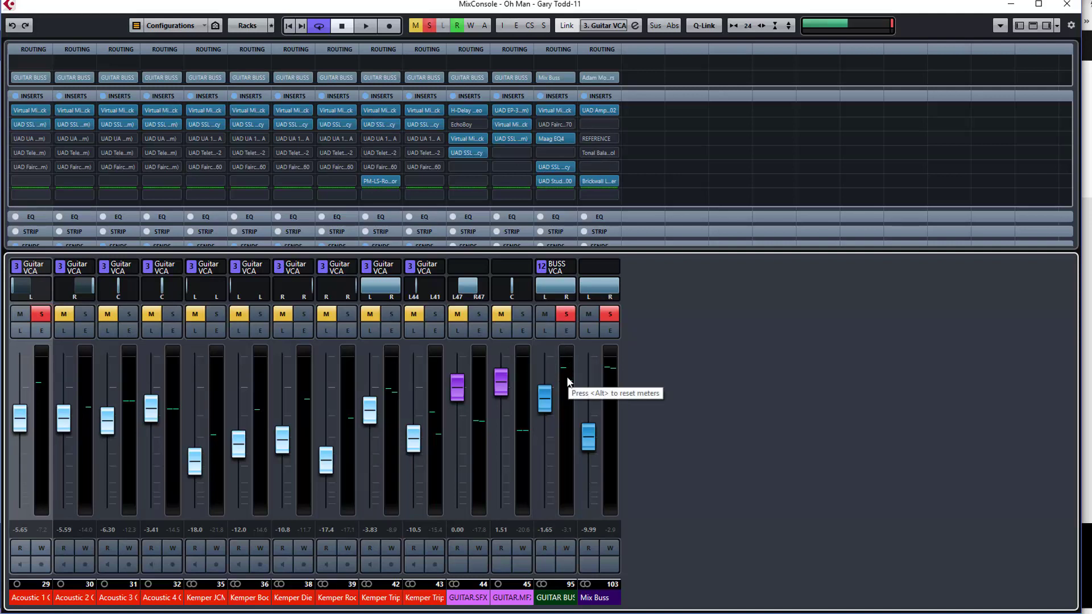
pyautogui.click(555, 109)
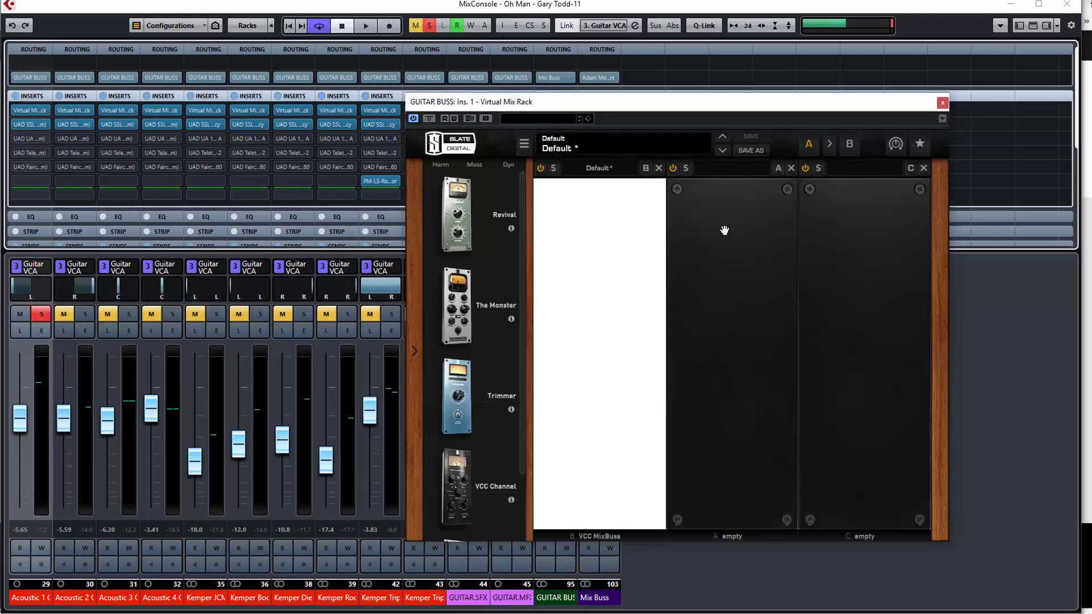
pyautogui.moveTo(798, 125); pyautogui.dragTo(792, 122)
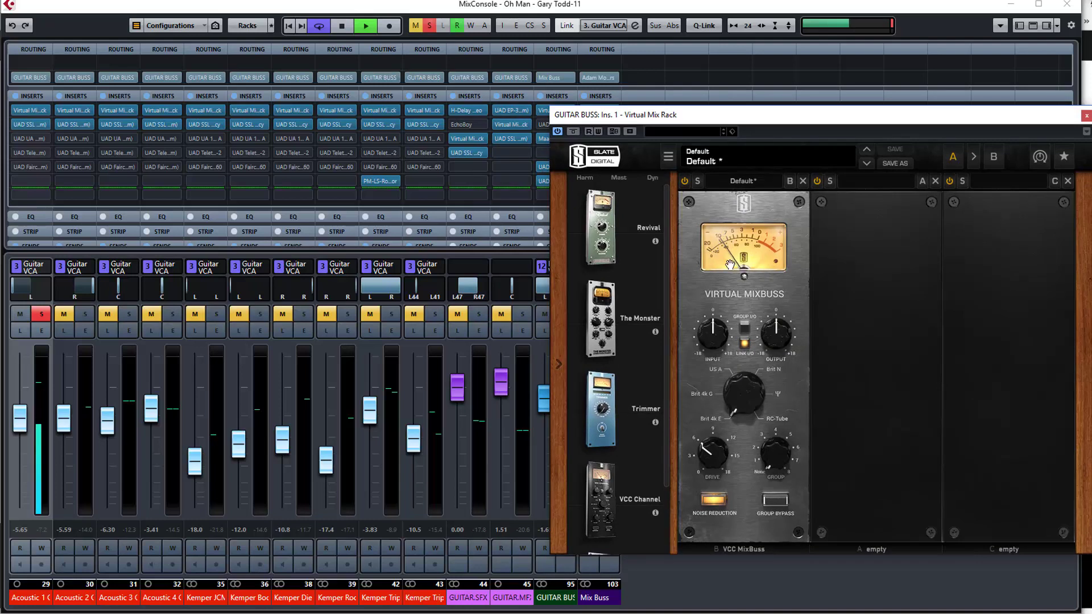
# - Raise the Acoustic 1 fader to 2.56 dB, reset the GUITAR BUSS peak level, and check the bus meters during playback
pyautogui.moveTo(20, 425); pyautogui.dragTo(21, 385)
pyautogui.press('space')
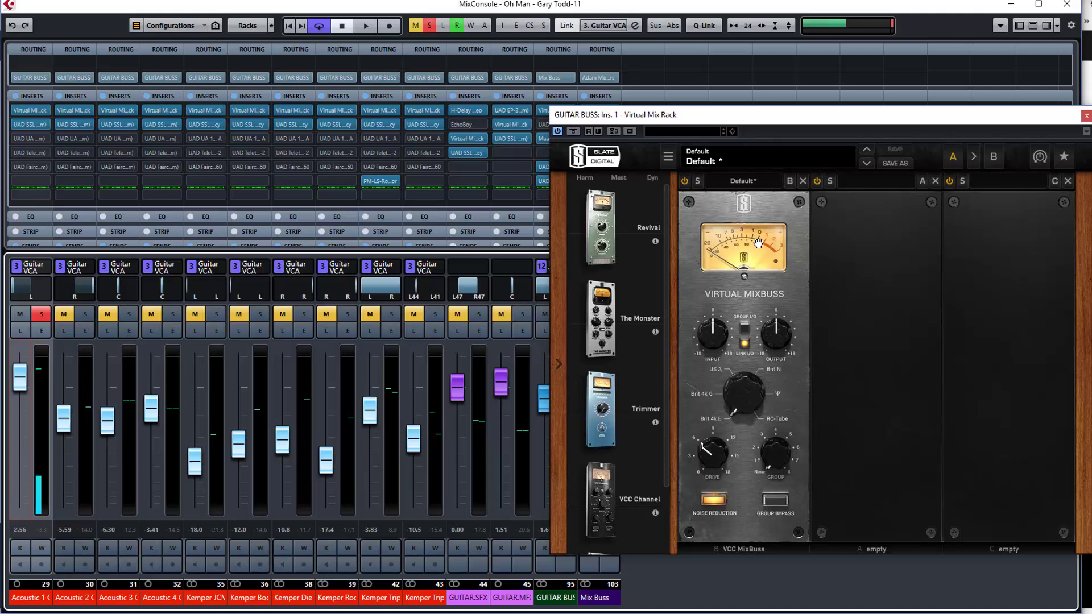
pyautogui.moveTo(628, 127); pyautogui.dragTo(718, 143)
pyautogui.click(568, 530)
pyautogui.press('space')
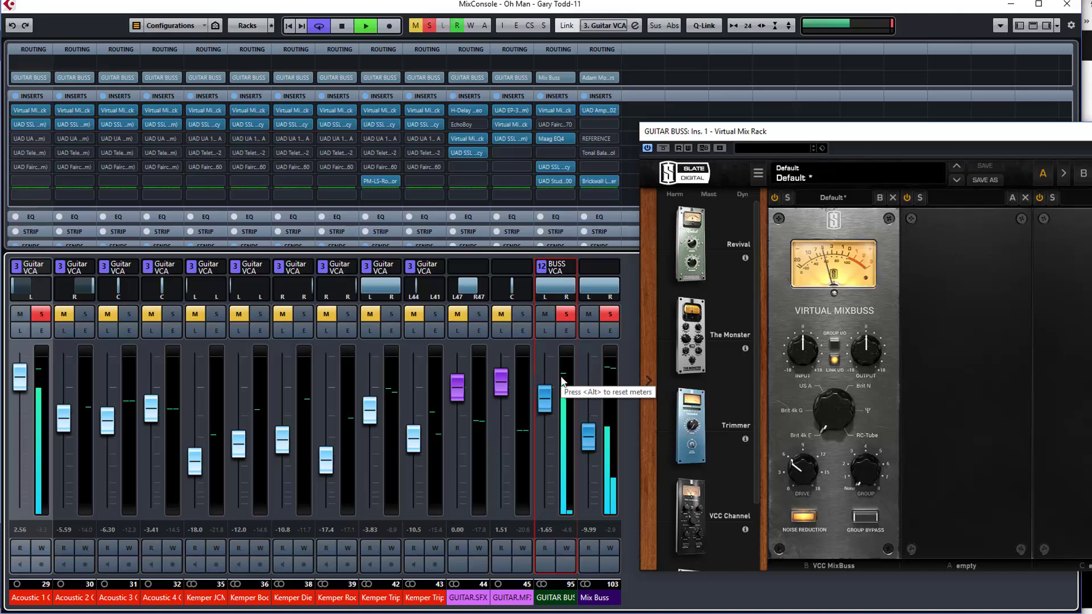
pyautogui.press('space')
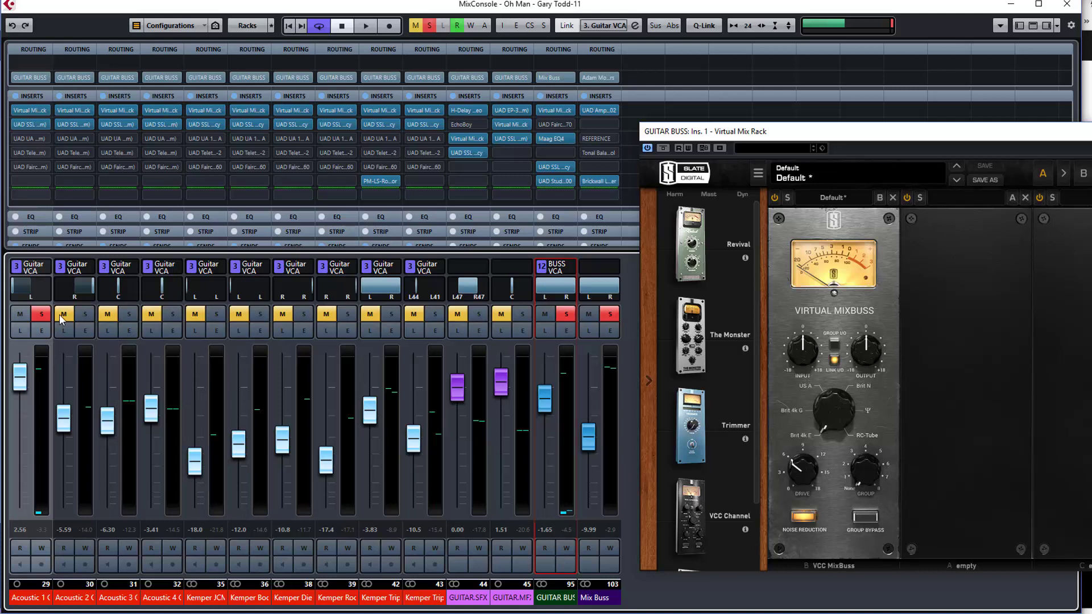
# - Solo only the Acoustic 2 channel and raise its fader to 3.42 dB during playback
pyautogui.click(41, 314)
pyautogui.click(85, 314)
pyautogui.press('space')
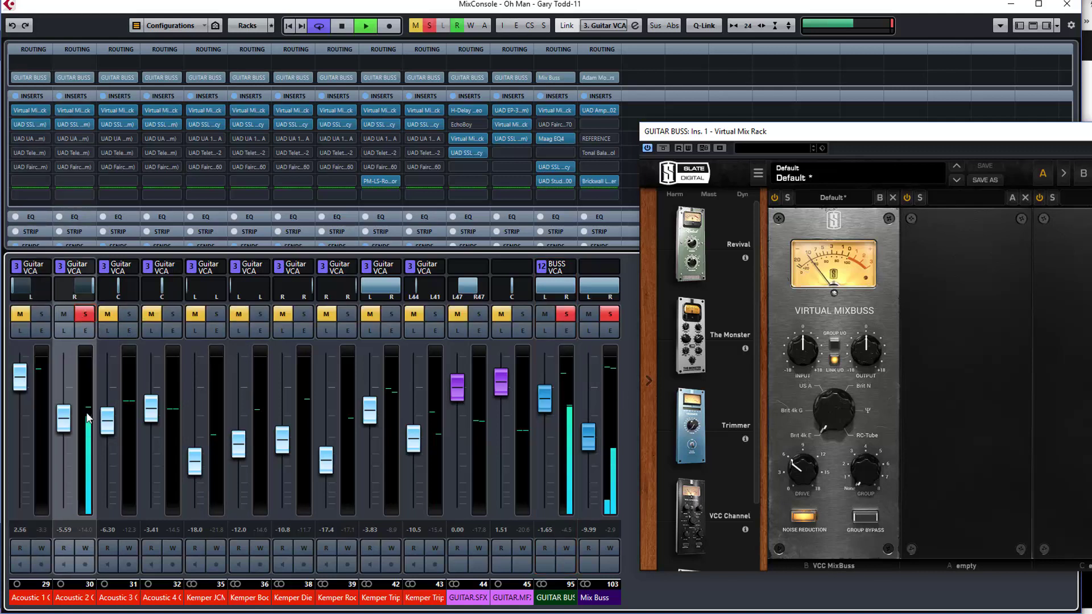
pyautogui.moveTo(69, 424); pyautogui.dragTo(66, 378)
pyautogui.press('space')
# - Solo Acoustic 1 and Acoustic 2 together and check their combined level on the GUITAR BUSS VU meter during playback
pyautogui.click(41, 315)
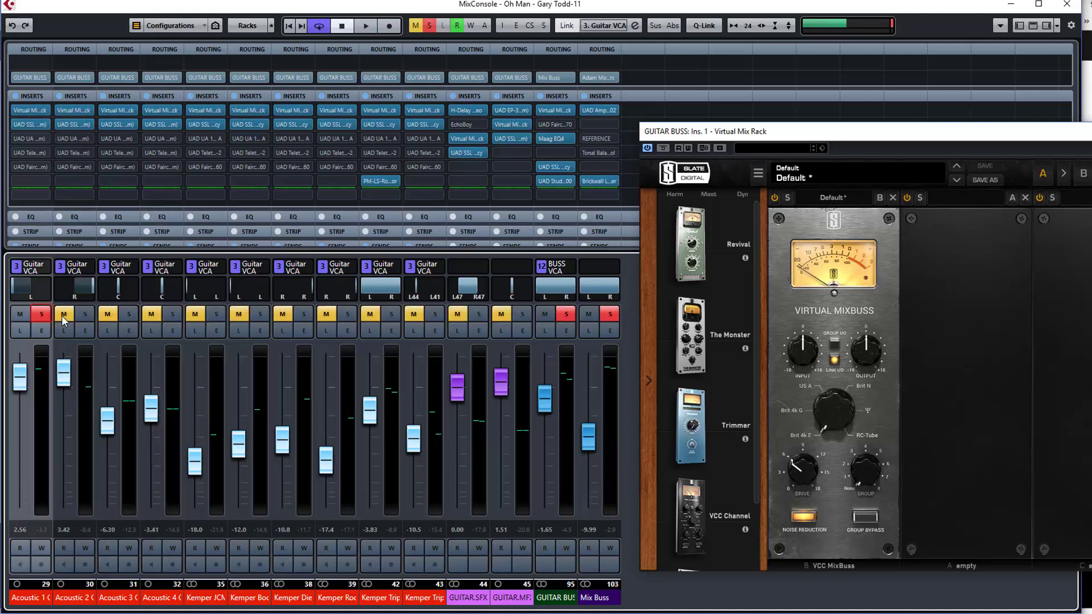
pyautogui.click(85, 314)
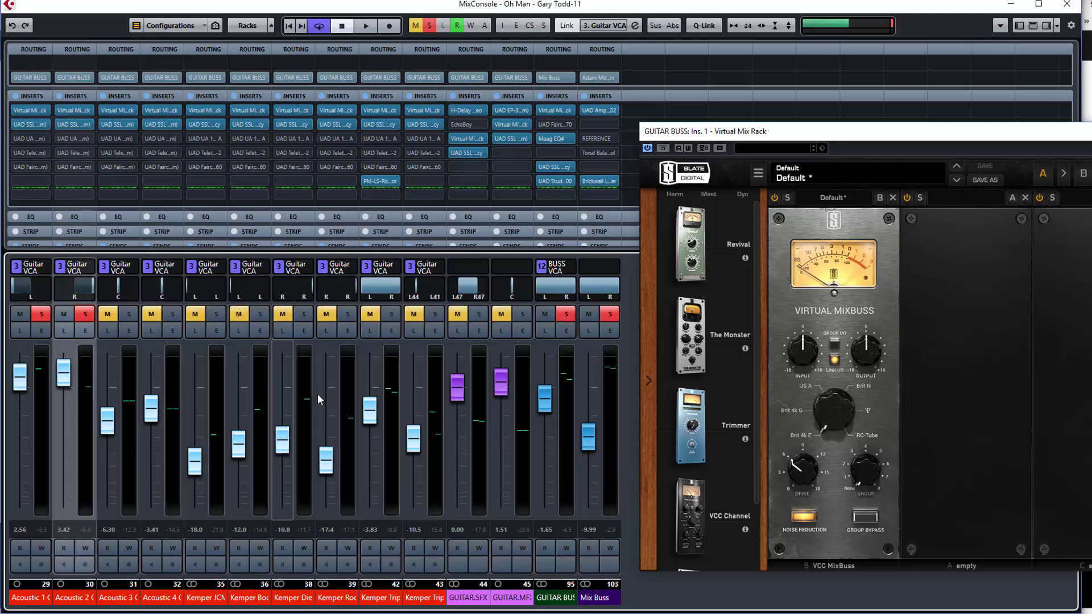
pyautogui.press('space')
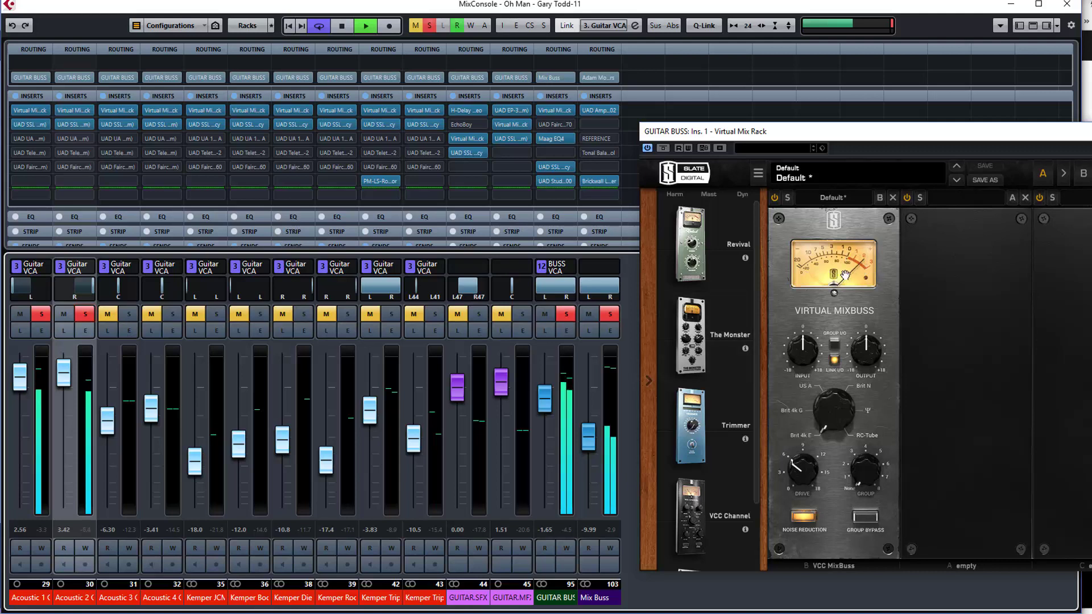
pyautogui.press('space')
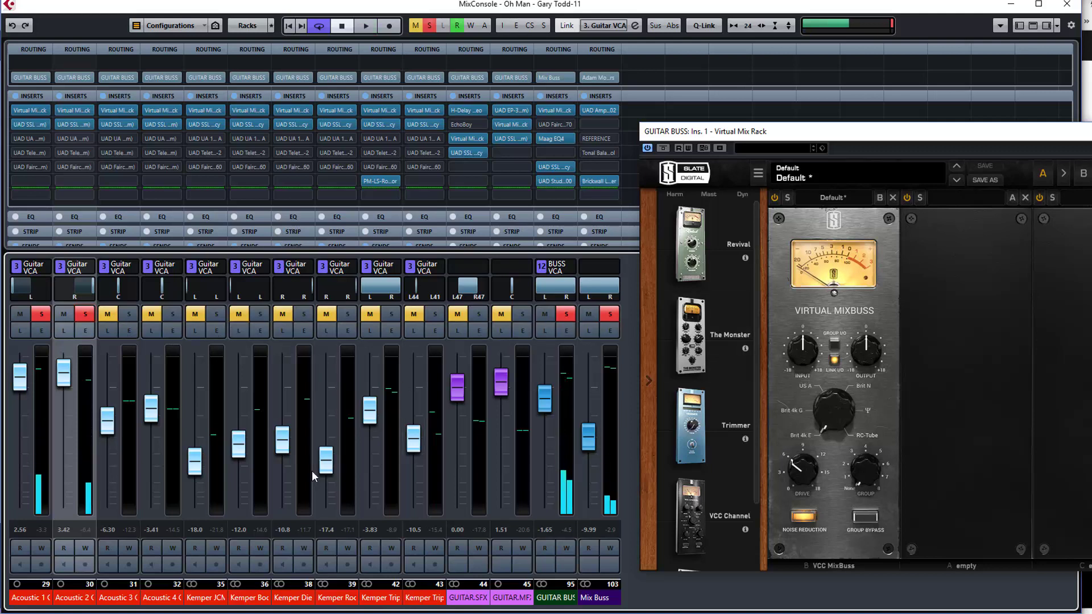
# - Return to the project tracks, deselect the audio event, and move the playhead to about bar 51, where Acoustic 3 and the Kemper guitars overlap
pyautogui.press('F3')
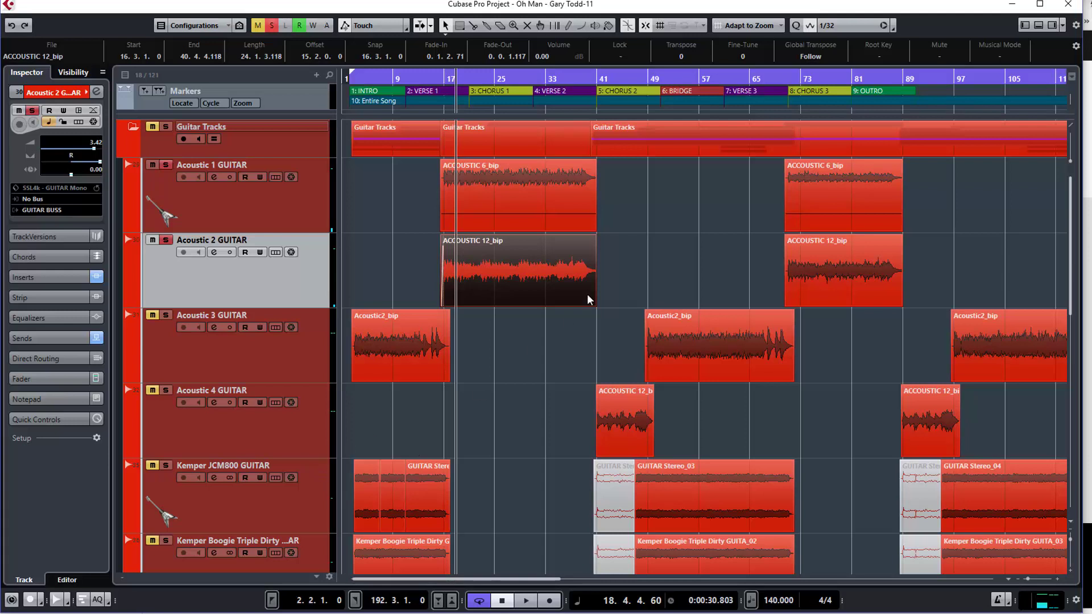
pyautogui.scroll(-4, 588, 299)
pyautogui.scroll(2, 602, 287)
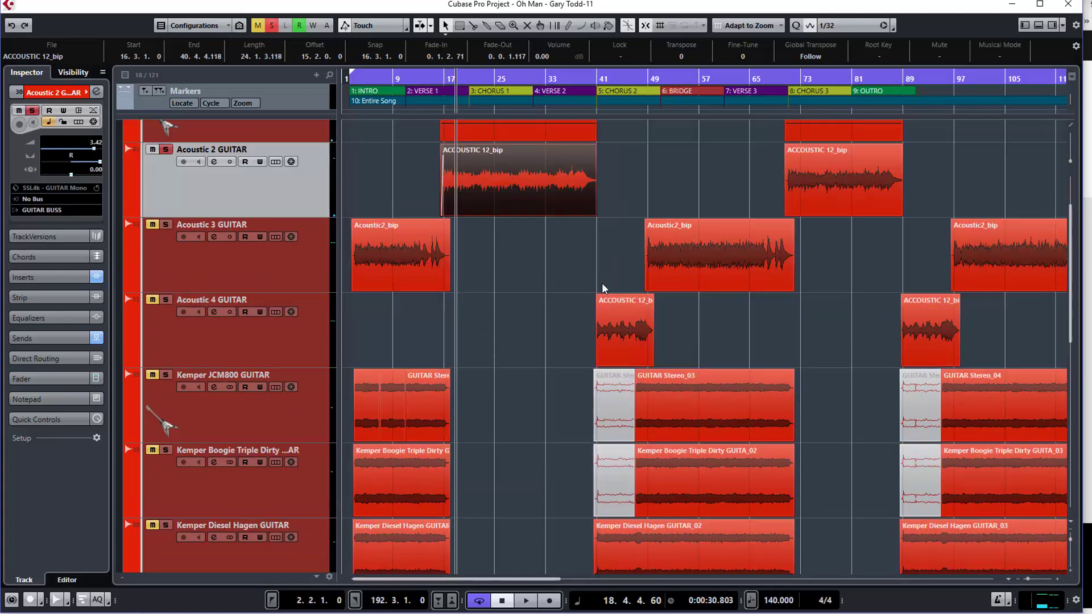
pyautogui.click(665, 141)
pyautogui.scroll(-7, 666, 285)
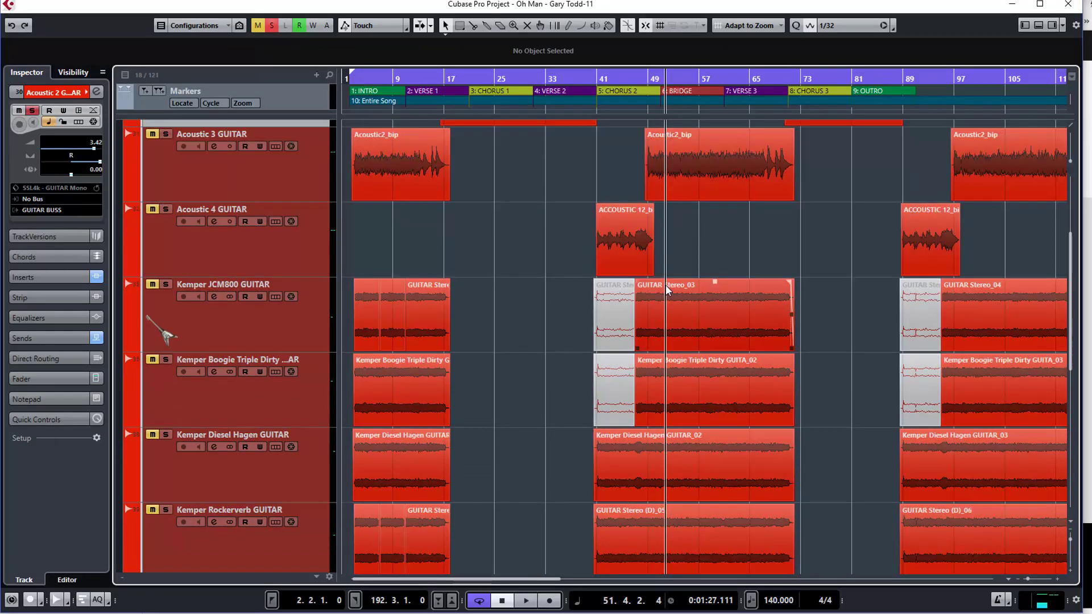
pyautogui.scroll(2, 685, 180)
pyautogui.scroll(5, 682, 172)
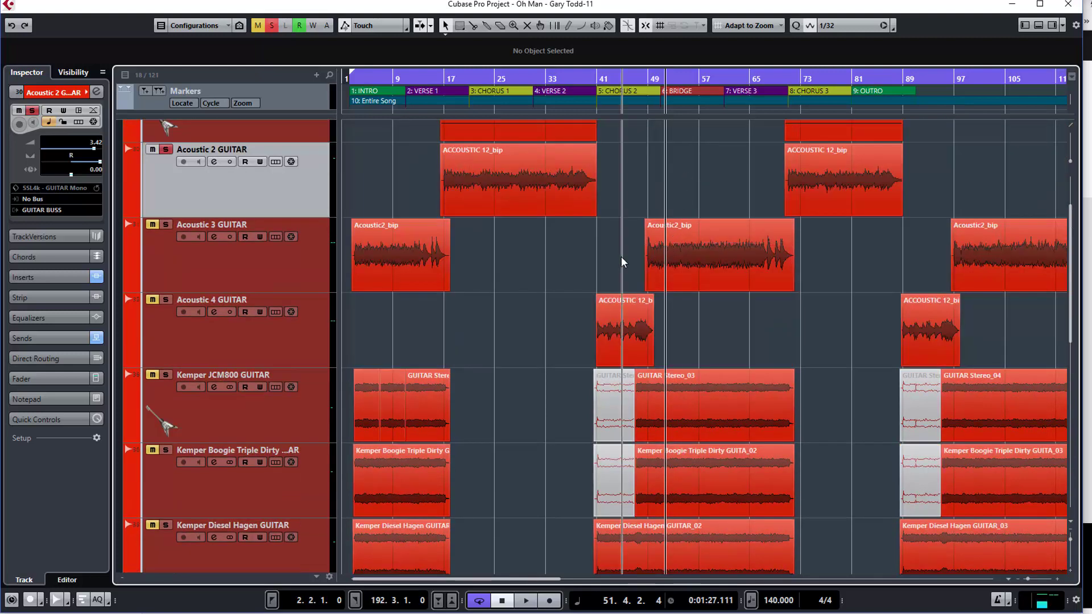
# - Clear the acoustic solos in the MixConsole, start playback, and solo the GUITAR BUSS channel
pyautogui.press('F3')
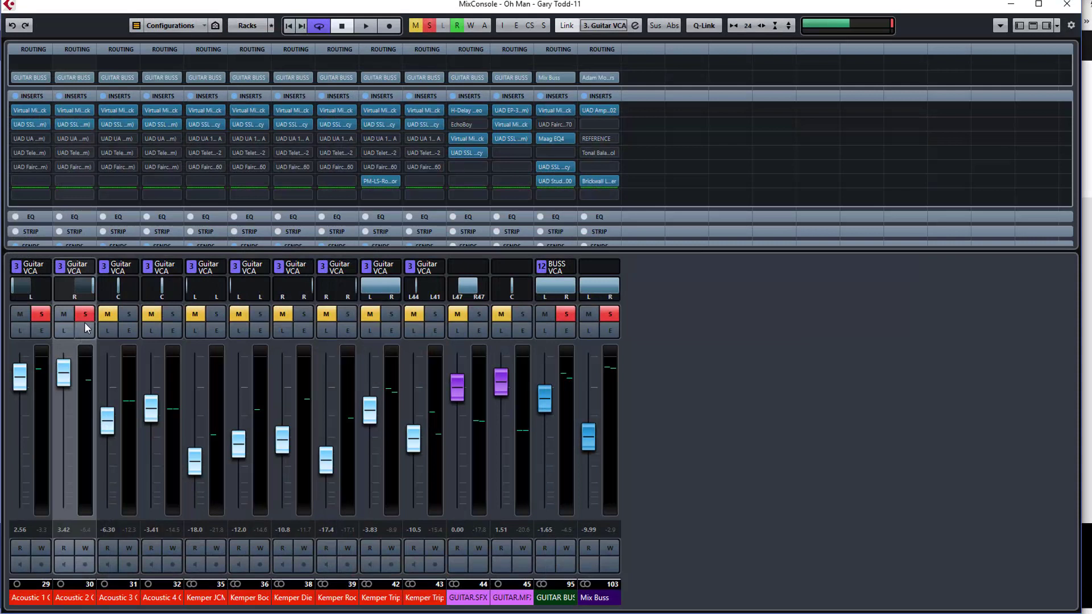
pyautogui.keyDown('ctrl'); pyautogui.click(42, 314); pyautogui.keyUp('ctrl')
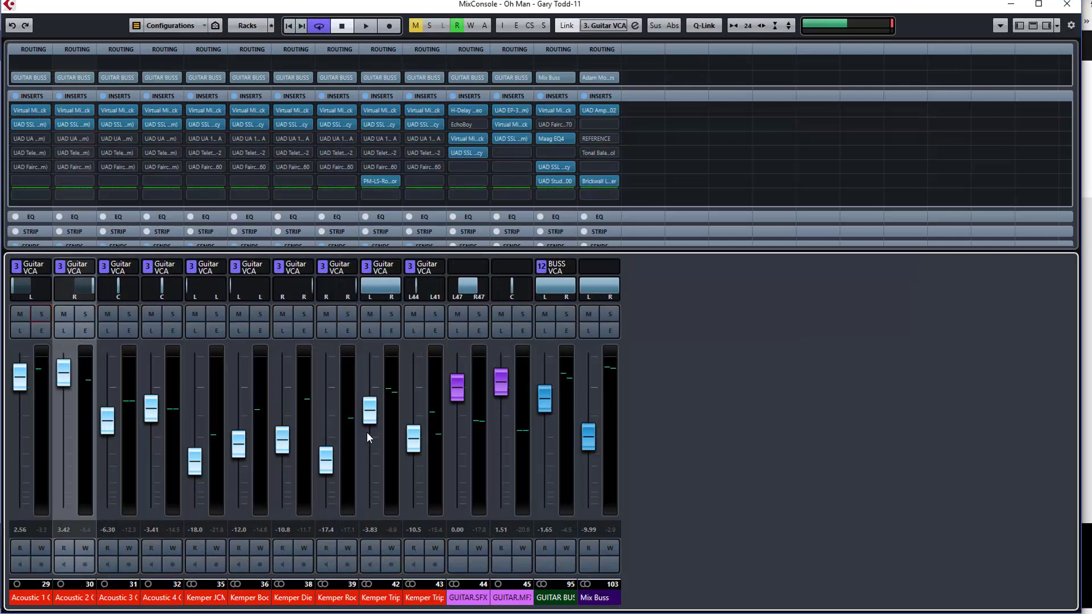
pyautogui.press('space')
pyautogui.click(566, 331)
pyautogui.click(566, 314)
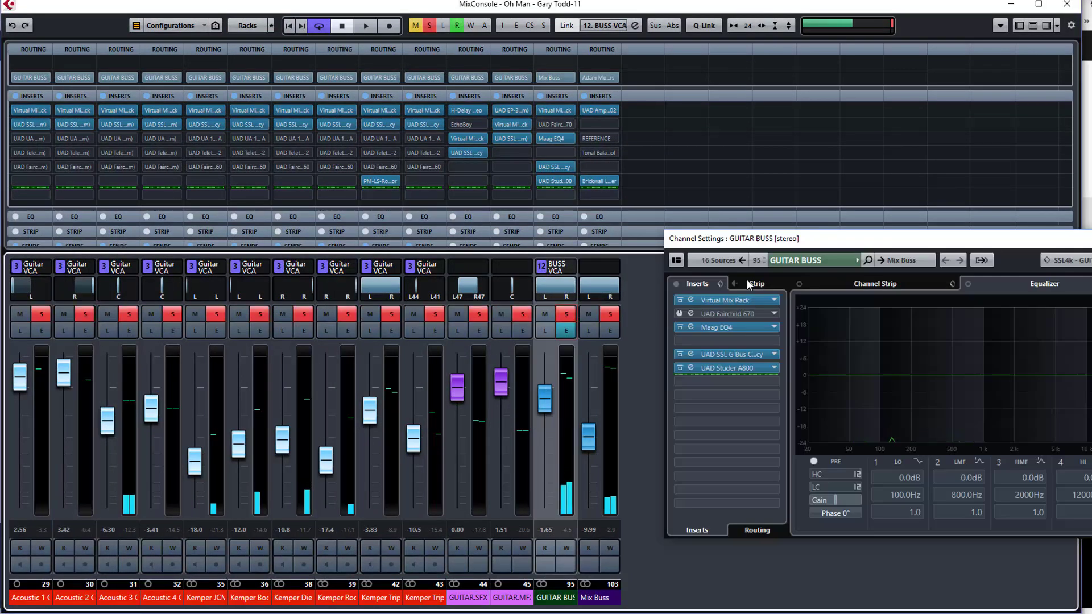
# - Open the Virtual Mix Rack from the GUITAR BUSS channel settings and check its VU meter during playback
pyautogui.moveTo(779, 243); pyautogui.dragTo(741, 226)
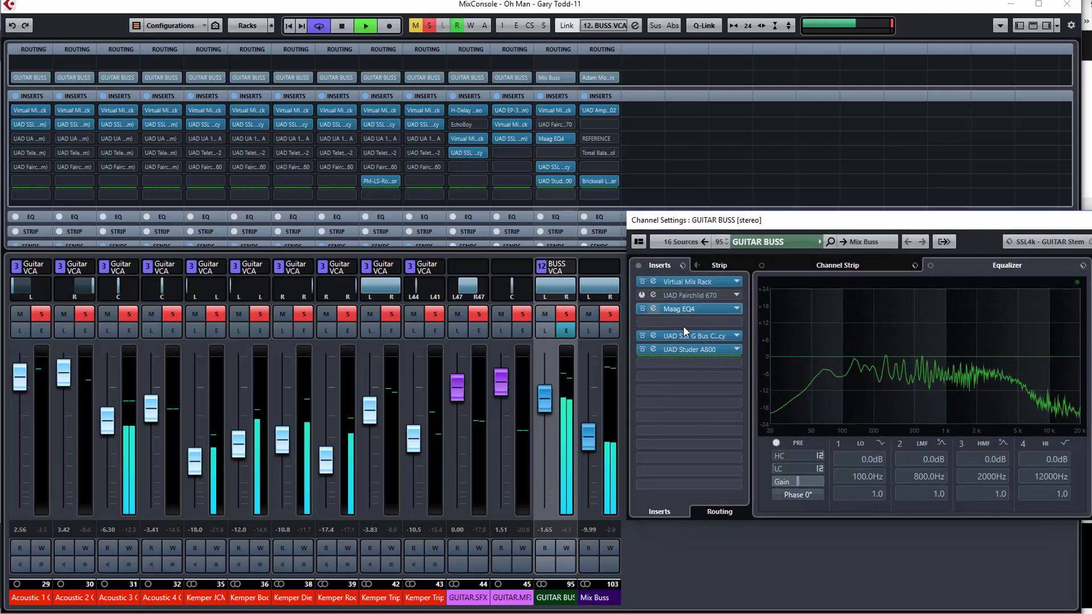
pyautogui.click(685, 282)
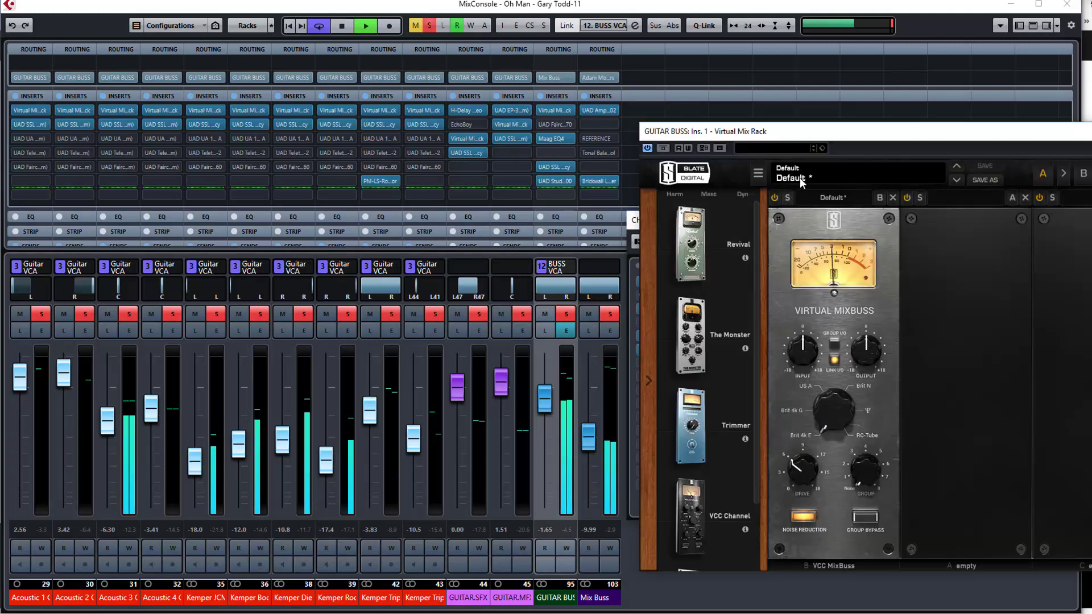
pyautogui.moveTo(816, 135); pyautogui.dragTo(781, 128)
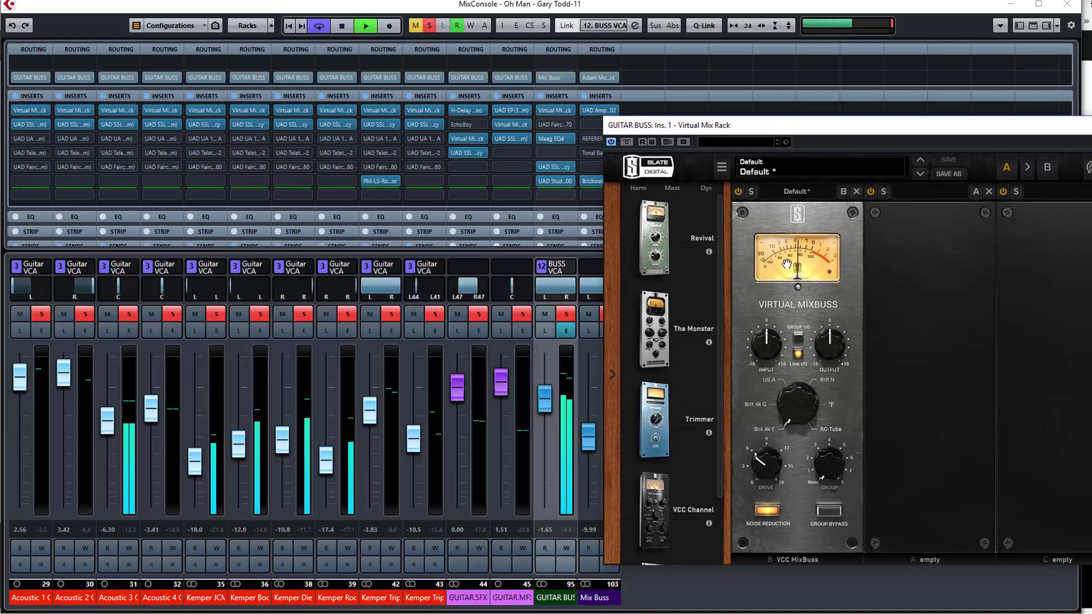
pyautogui.press('space')
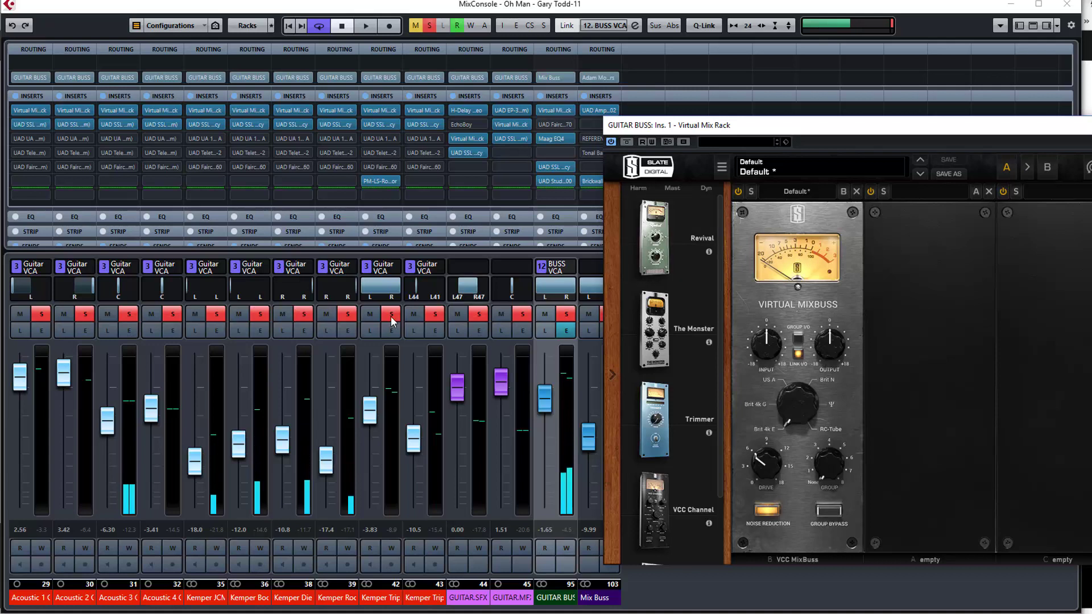
# - Raise the eight guitar faders from Acoustic 3 through the last Kemper channel to between -1.04 and 4.51 dB, and lower Mix Buss to -17.5 dB
pyautogui.click(121, 597)
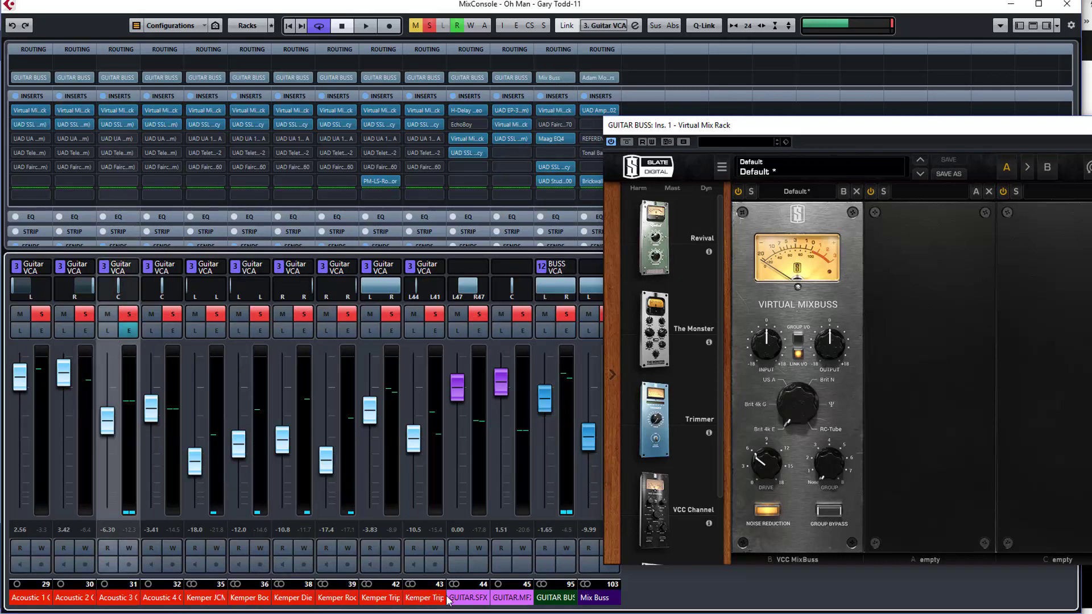
pyautogui.keyDown('shift'); pyautogui.click(428, 599); pyautogui.keyUp('shift')
pyautogui.moveTo(413, 438); pyautogui.dragTo(370, 381)
pyautogui.moveTo(326, 459); pyautogui.dragTo(296, 377)
pyautogui.moveTo(283, 440); pyautogui.dragTo(282, 377)
pyautogui.moveTo(239, 444); pyautogui.dragTo(241, 380)
pyautogui.moveTo(194, 462); pyautogui.dragTo(151, 369)
pyautogui.moveTo(107, 421); pyautogui.dragTo(107, 385)
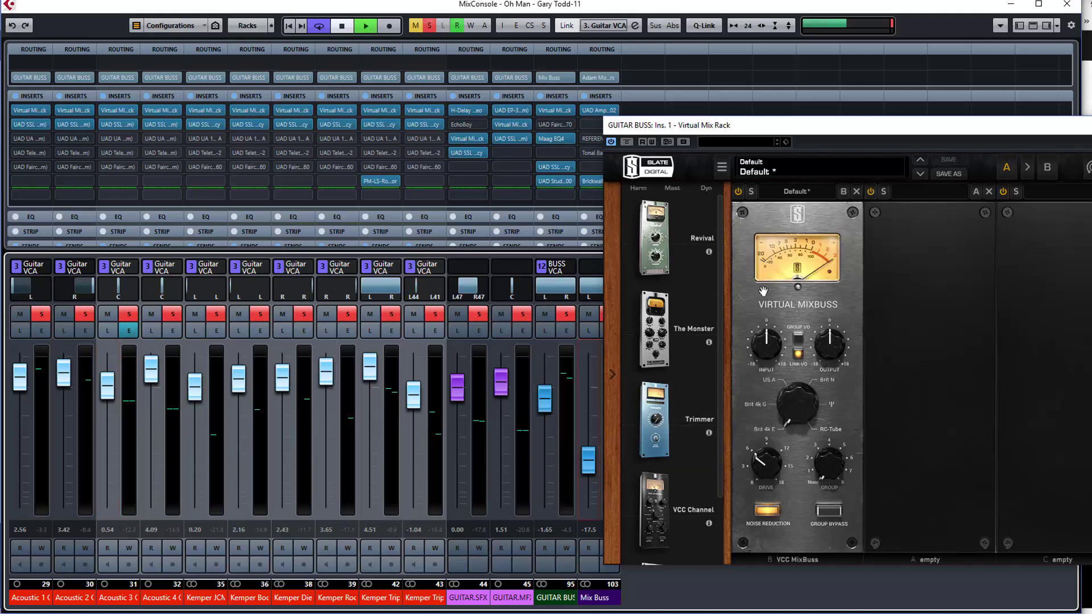
# - Check the raised guitars on the GUITAR BUSS VU meter during playback, and bypass all active inserts on that bus
pyautogui.press('space')
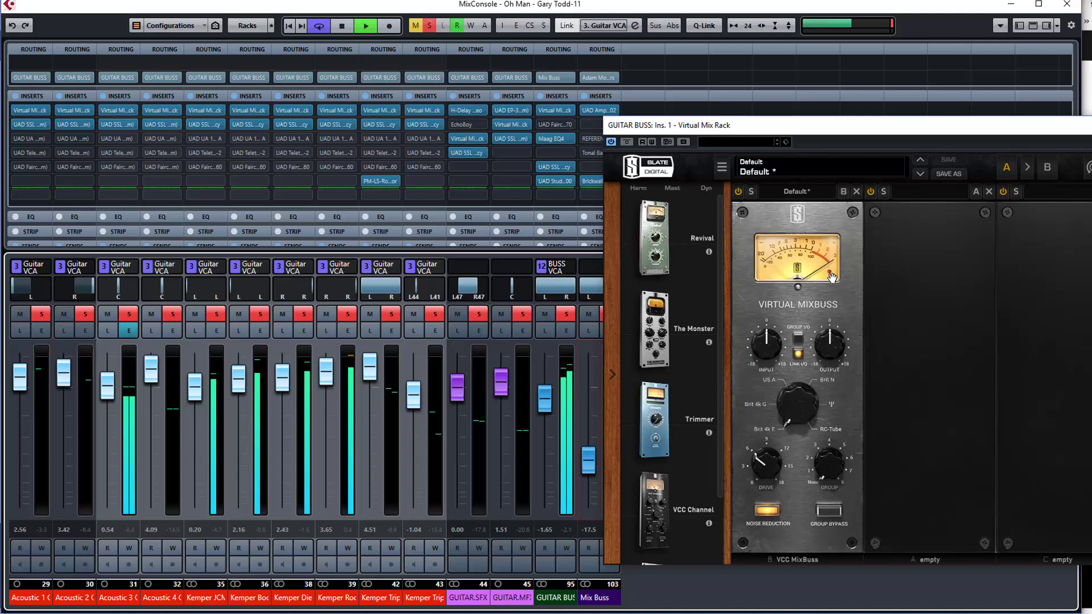
pyautogui.press('space')
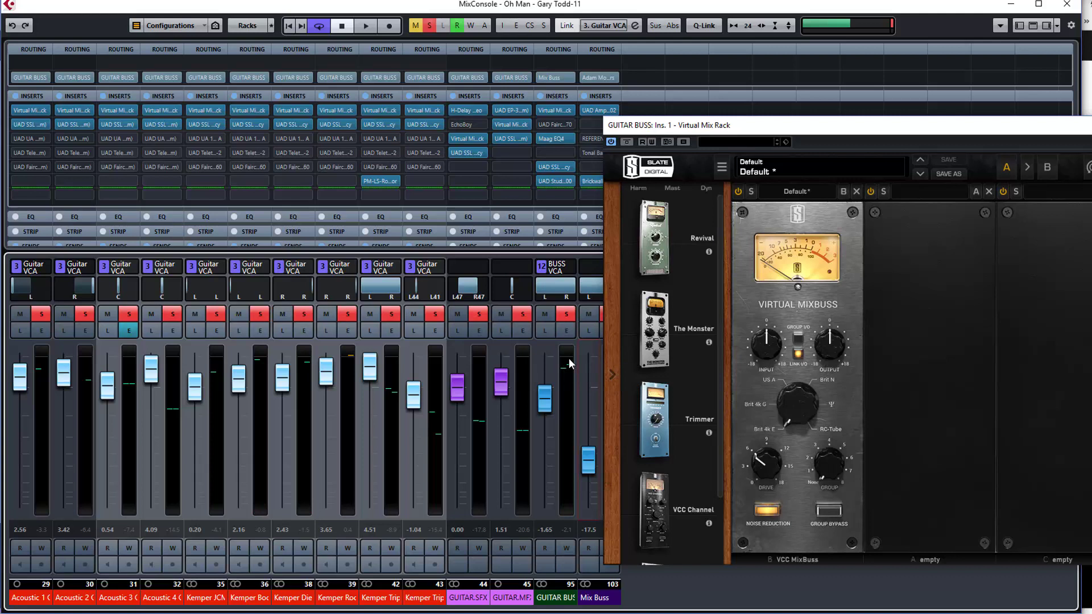
pyautogui.click(542, 110)
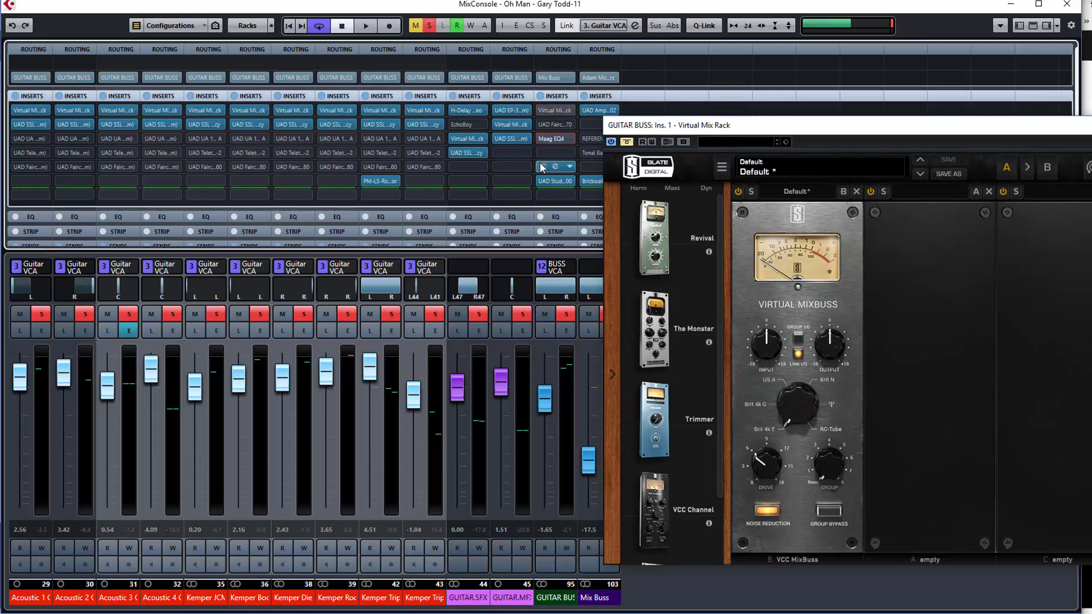
pyautogui.click(543, 182)
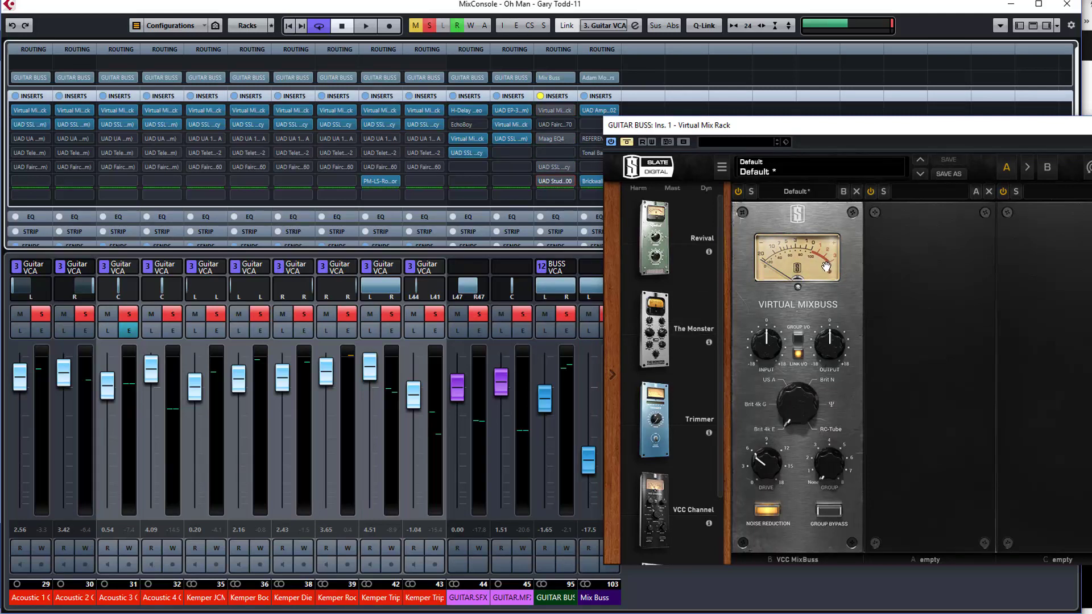
# - Check the GUITAR BUSS channel meter during playback, and reactivate the bypassed inserts on that bus, including Virtual Mix Rack
pyautogui.press('space')
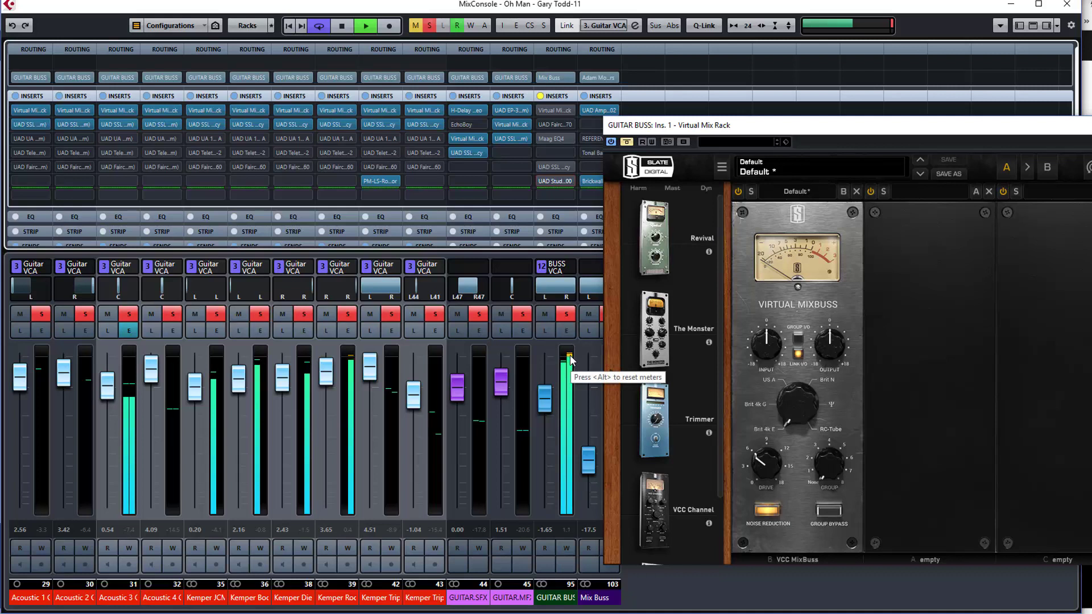
pyautogui.press('space')
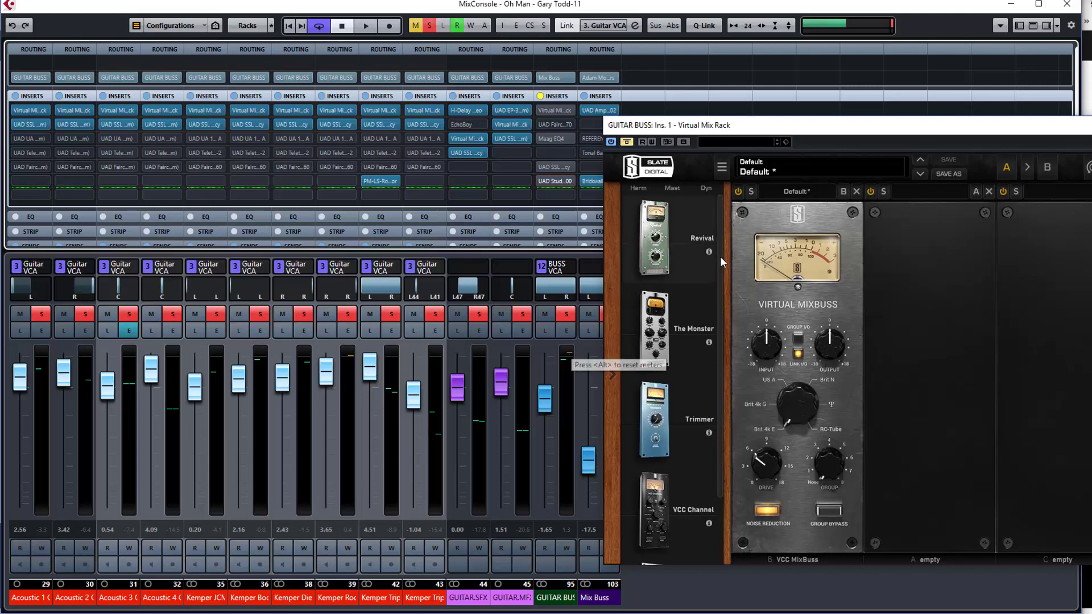
pyautogui.click(542, 166)
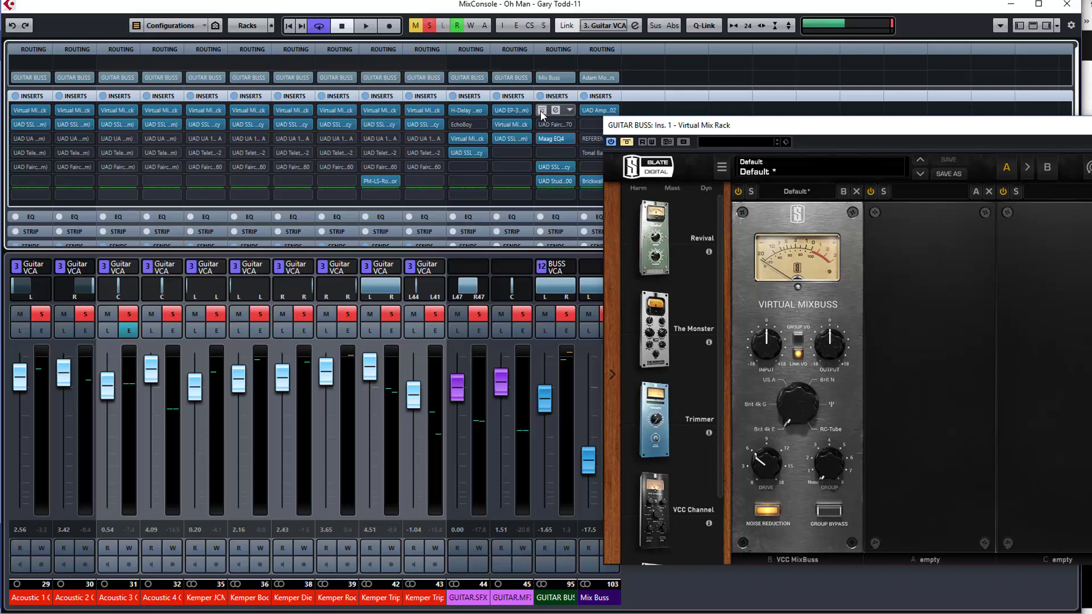
pyautogui.click(540, 110)
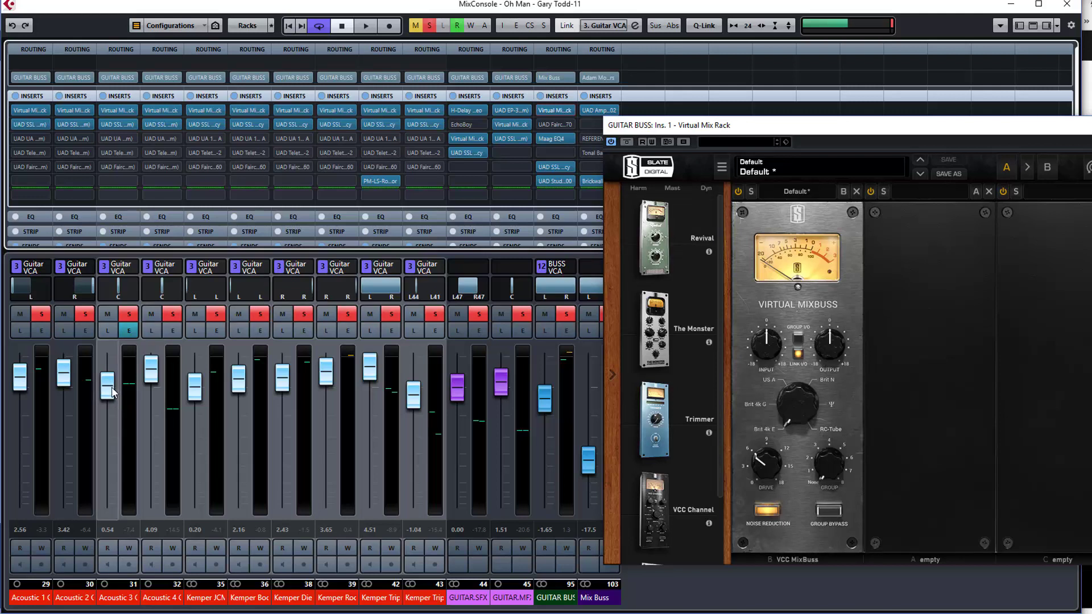
# - Lower all ten acoustic and Kemper guitar faders to between -6.12 and -12.1 dB, and select the Acoustic 1 channel
pyautogui.moveTo(114, 386); pyautogui.dragTo(115, 444)
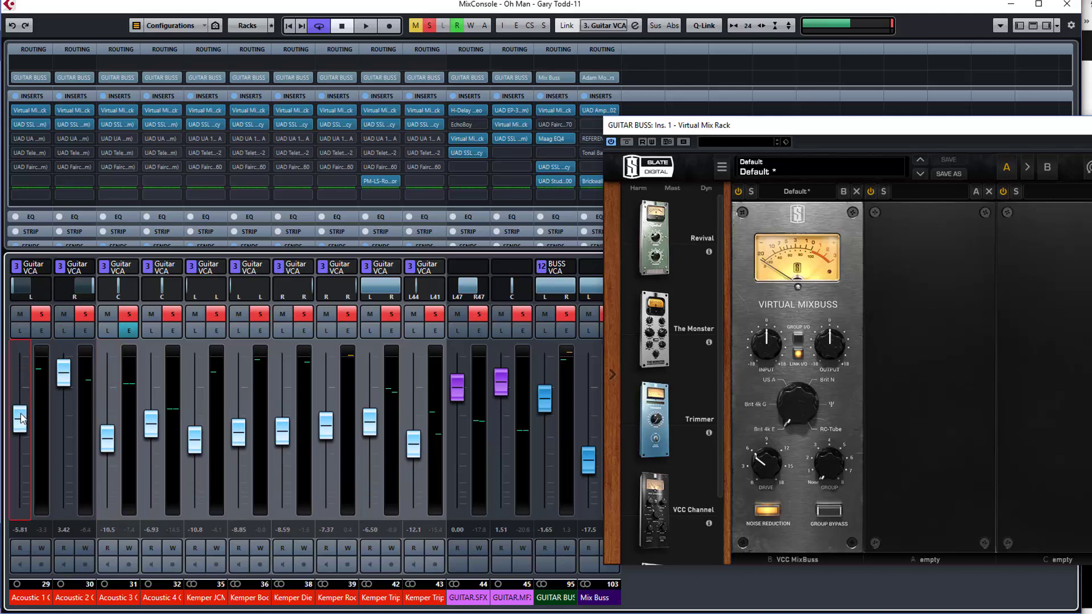
pyautogui.moveTo(64, 372); pyautogui.dragTo(20, 427)
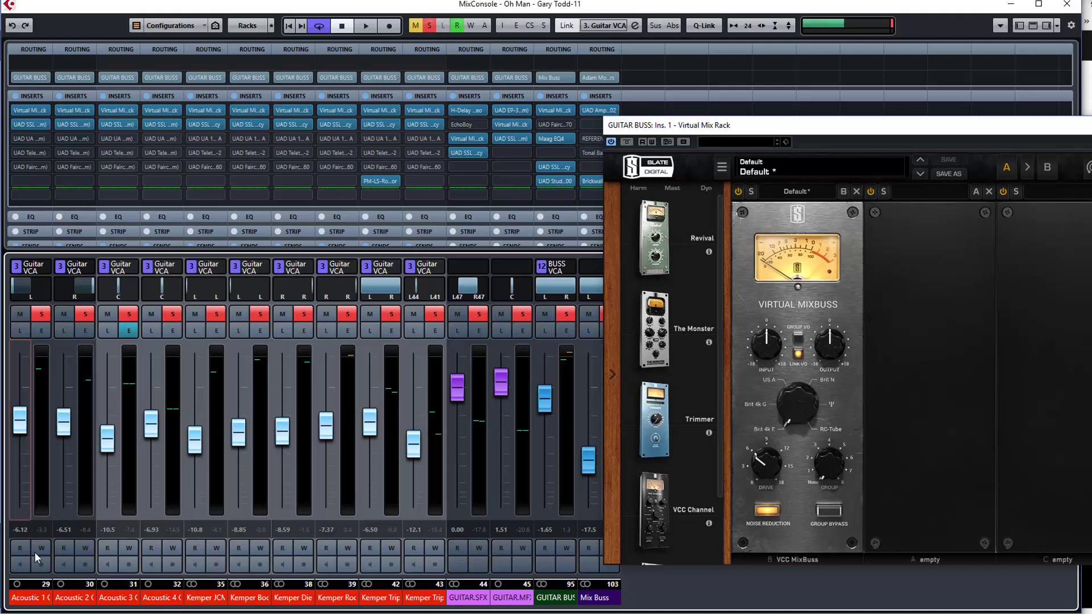
pyautogui.click(30, 598)
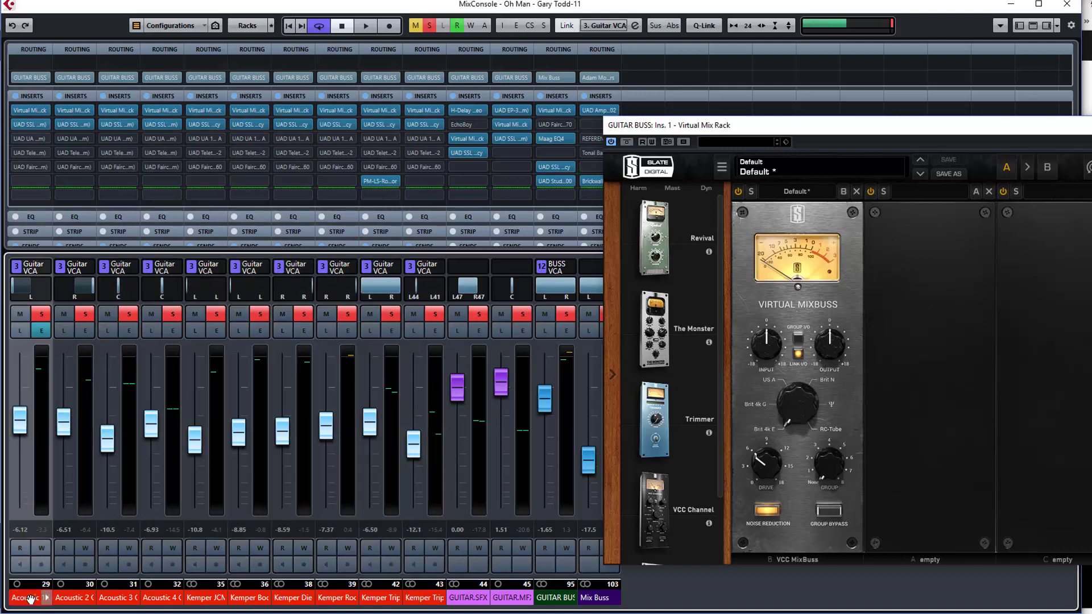
# - Raise the guitar faders, with Acoustic 1 at -0.56 dB and Acoustic 3 at -4.05 dB, and check the GUITAR BUSS meters during playback
pyautogui.moveTo(414, 446); pyautogui.dragTo(413, 436)
pyautogui.moveTo(333, 401); pyautogui.dragTo(179, 429)
pyautogui.moveTo(151, 401); pyautogui.dragTo(151, 395)
pyautogui.moveTo(108, 423); pyautogui.dragTo(109, 419)
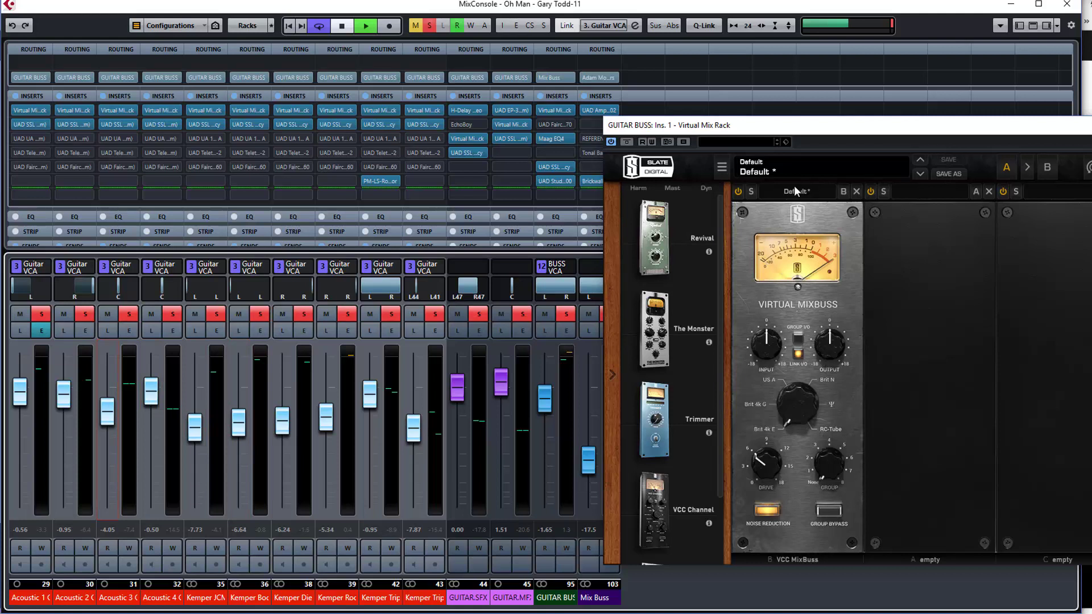
pyautogui.press('space')
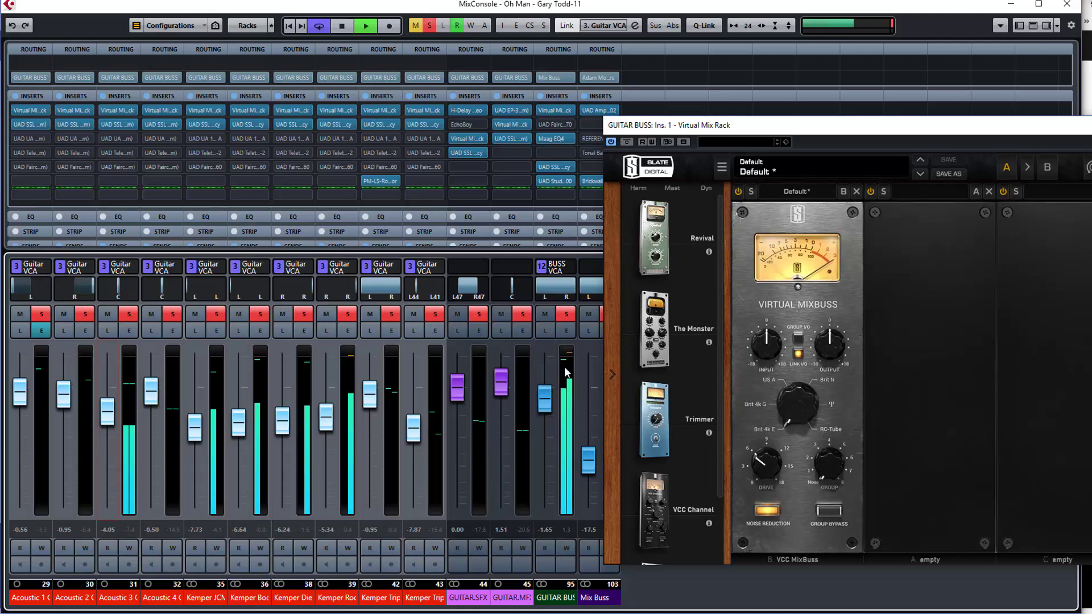
pyautogui.press('space')
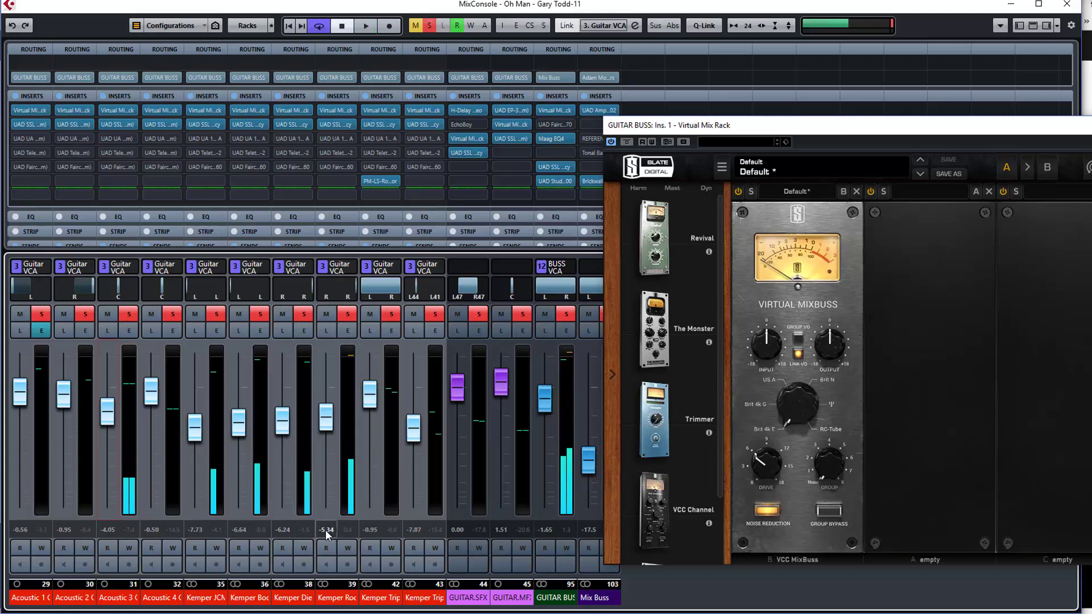
# - Lower the guitar faders together with Q-Link during playback, with Acoustic 1 at -5.65 dB and the last Kemper channel at -13.0 dB
pyautogui.moveTo(413, 435); pyautogui.dragTo(413, 451)
pyautogui.press('space')
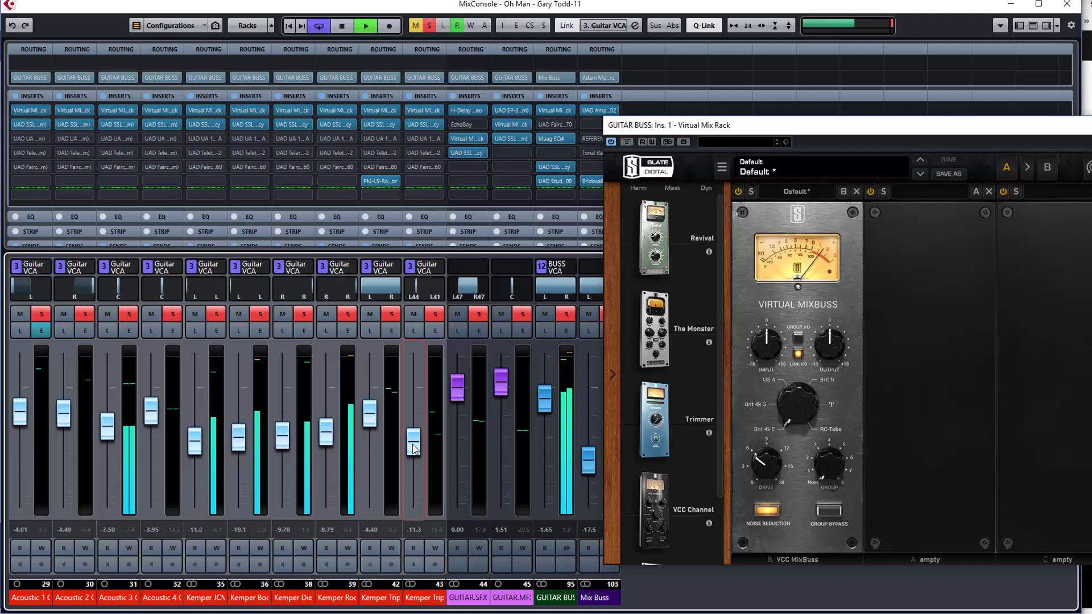
pyautogui.scroll(-1, 414, 454)
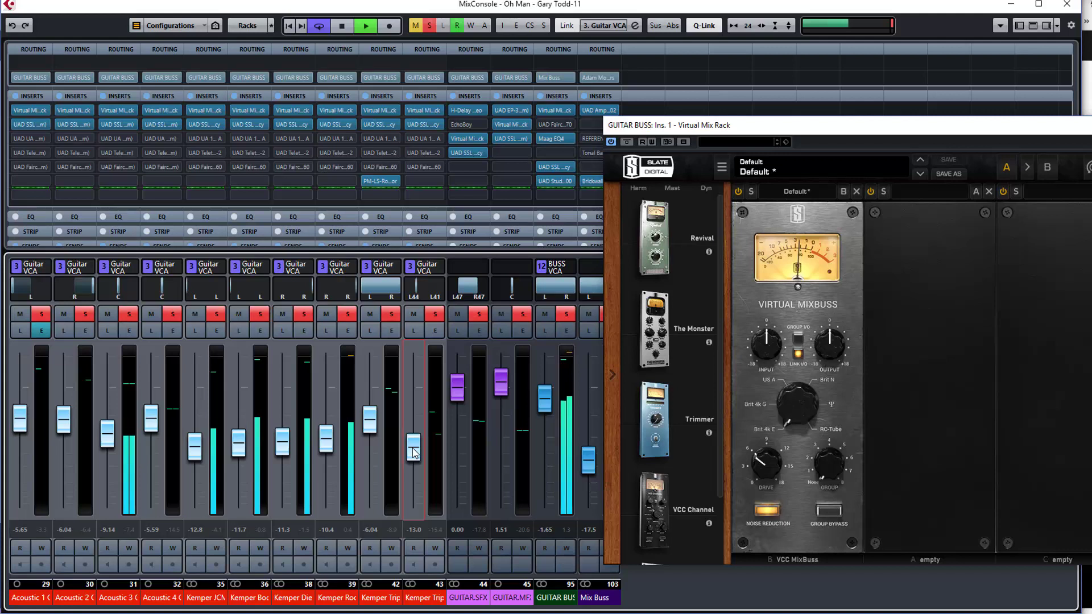
pyautogui.press('space')
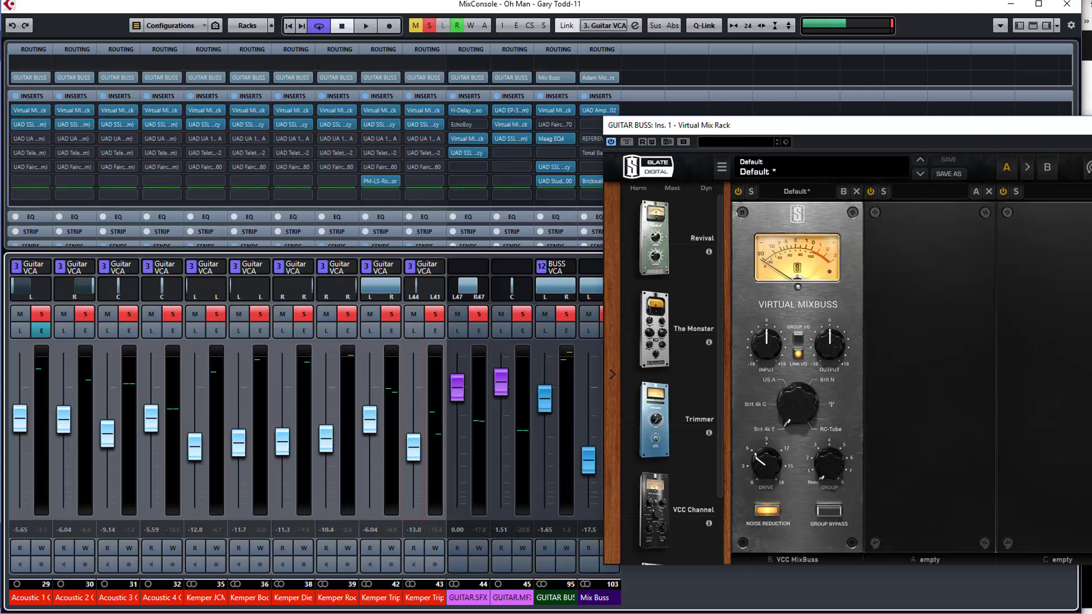
# - Close the Virtual Mix Rack, open the Mix Buss channel settings, and raise the Mix Buss fader to -1.14 dB
pyautogui.press('Escape')
pyautogui.click(609, 464)
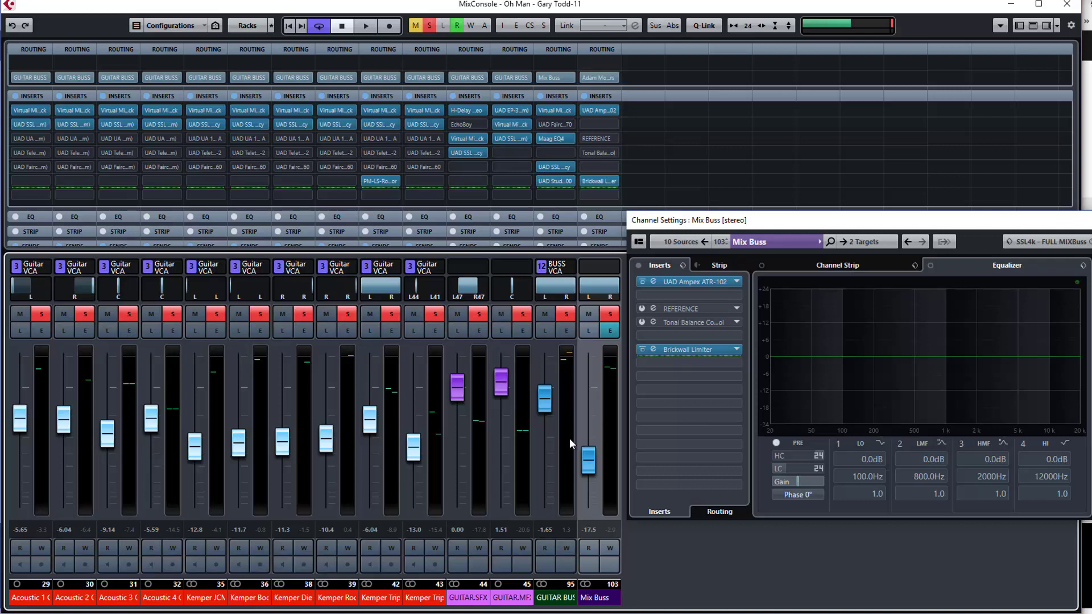
pyautogui.moveTo(587, 467); pyautogui.dragTo(587, 396)
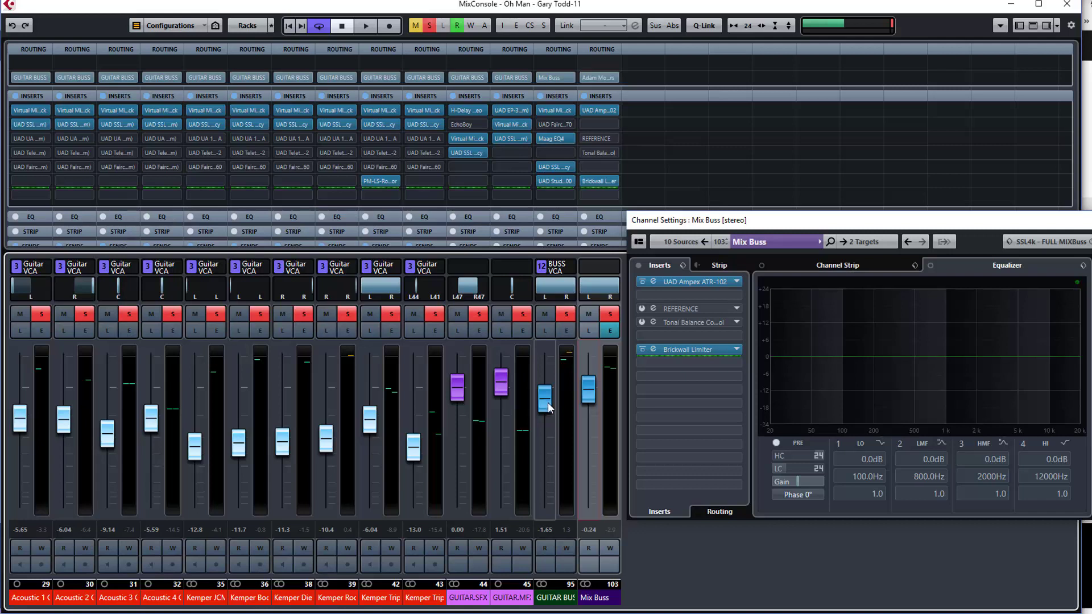
pyautogui.moveTo(588, 396); pyautogui.dragTo(589, 397)
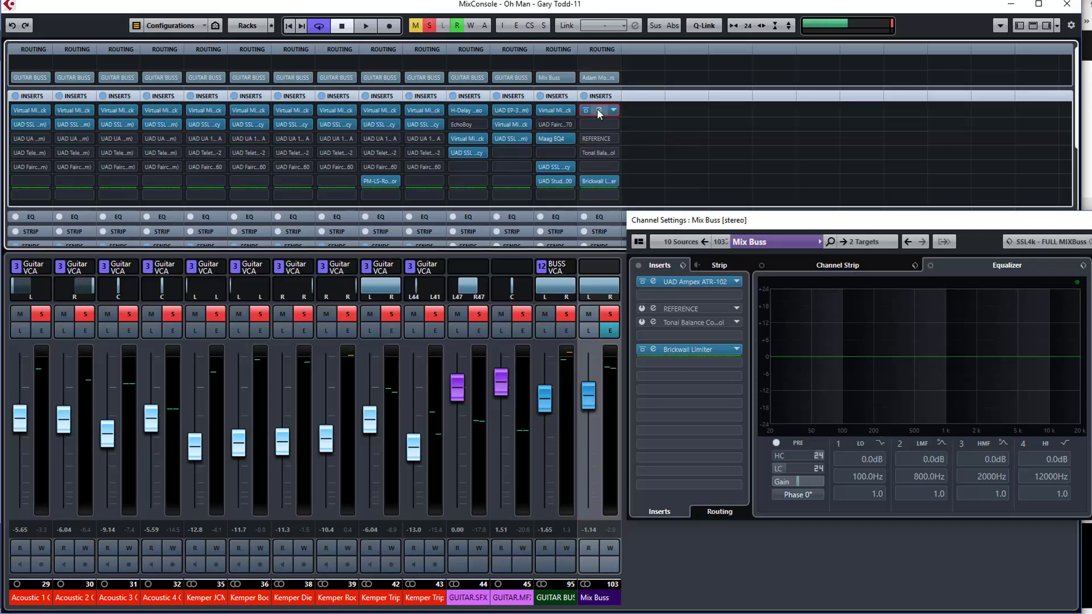
# - Check the Mix Buss's UAD Ampex ATR-102 VU meters during playback with Mix Buss at -15.9 dB and GUITAR BUSS at 4.51 dB
pyautogui.moveTo(609, 195); pyautogui.dragTo(972, 178)
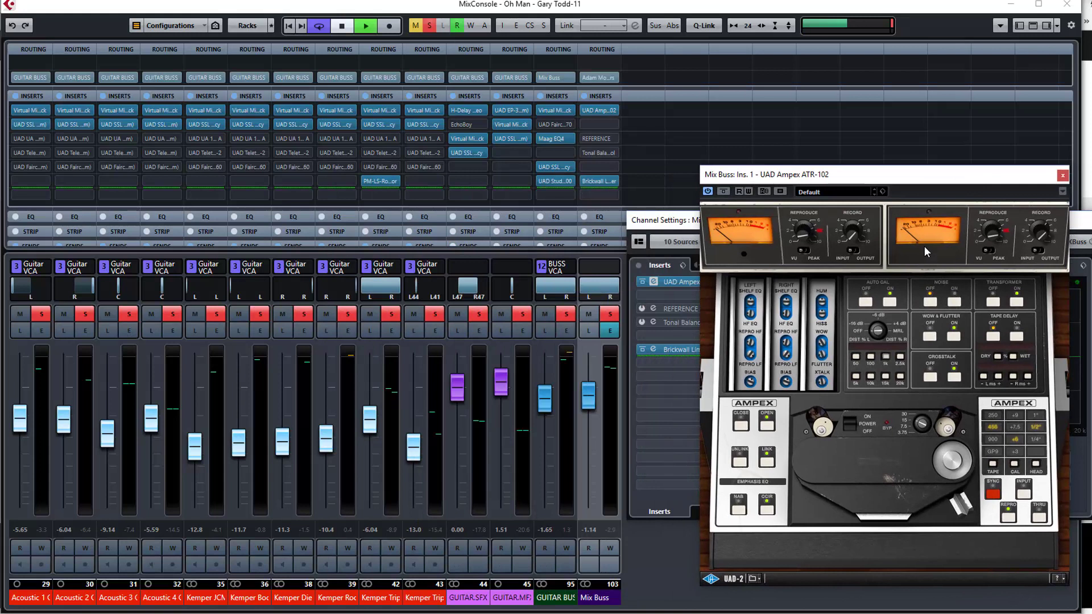
pyautogui.moveTo(588, 396); pyautogui.dragTo(588, 466)
pyautogui.moveTo(544, 405); pyautogui.dragTo(546, 383)
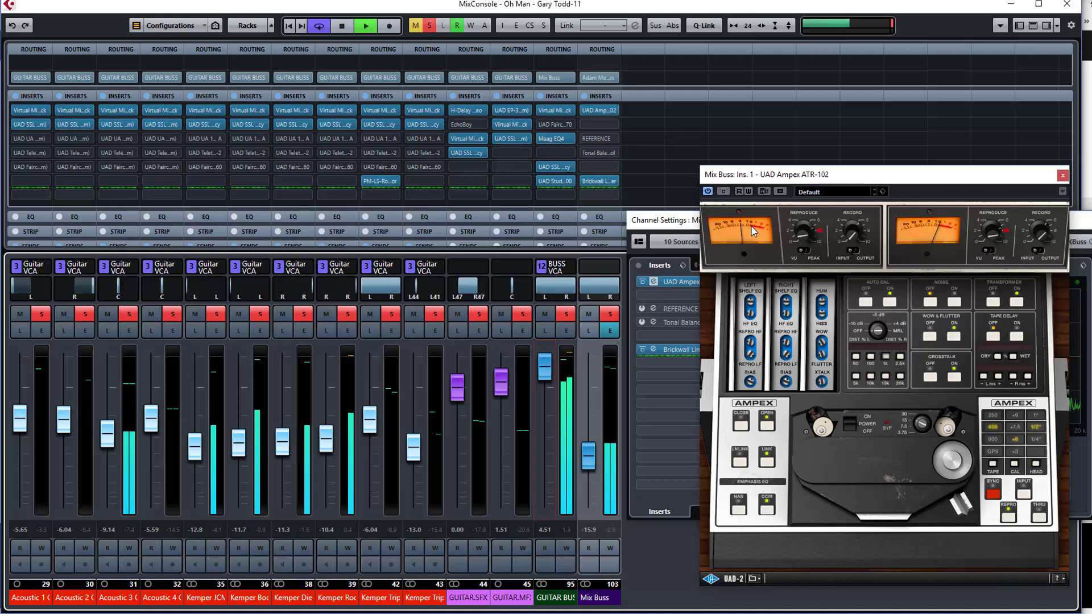
pyautogui.press('space')
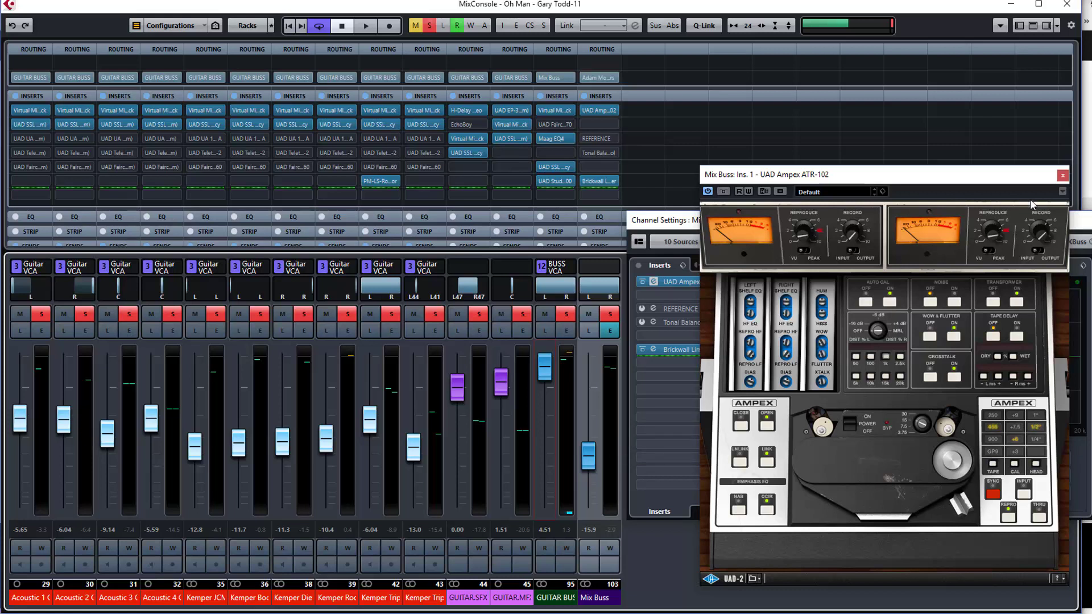
pyautogui.click(1064, 176)
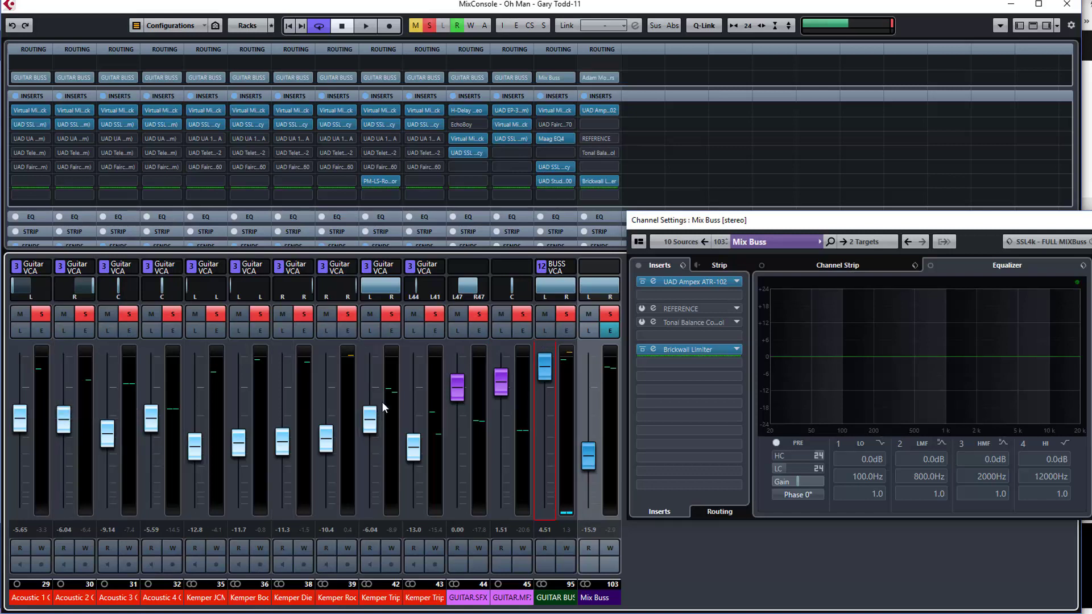
# - Set the GUITAR BUSS fader to -0.95 dB and Mix Buss to -1.33 dB, and close the Mix Buss channel settings
pyautogui.moveTo(248, 140)
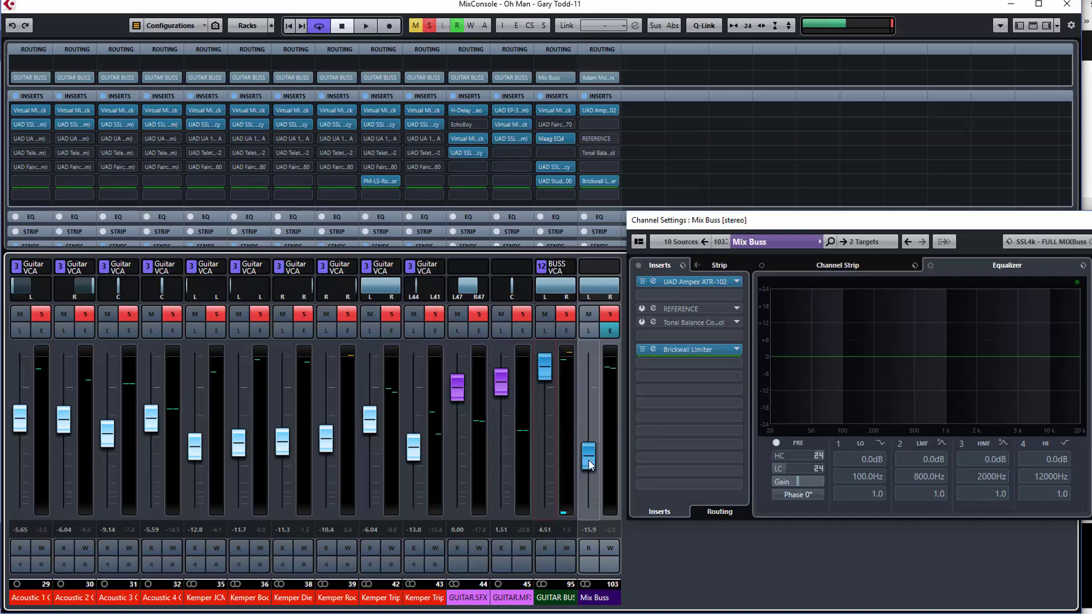
pyautogui.moveTo(590, 467); pyautogui.dragTo(593, 405)
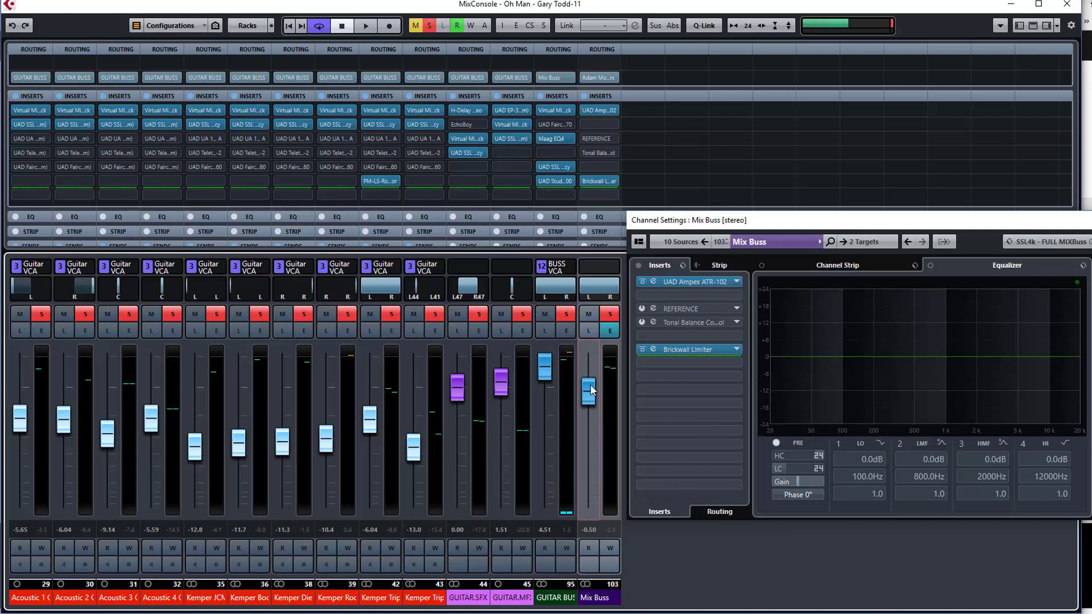
pyautogui.moveTo(545, 374); pyautogui.dragTo(548, 396)
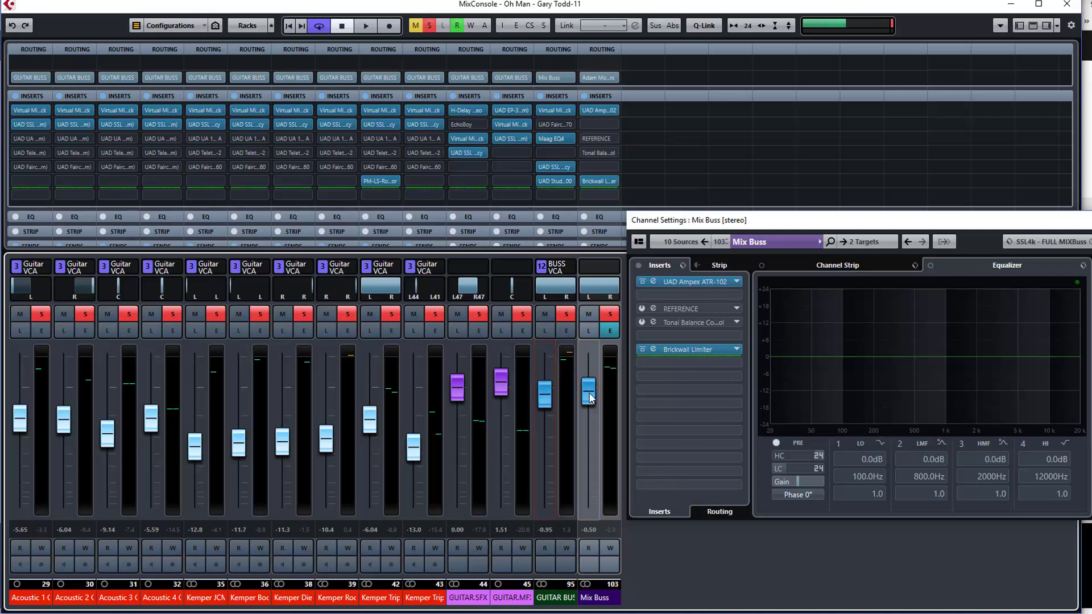
pyautogui.moveTo(590, 398); pyautogui.dragTo(591, 403)
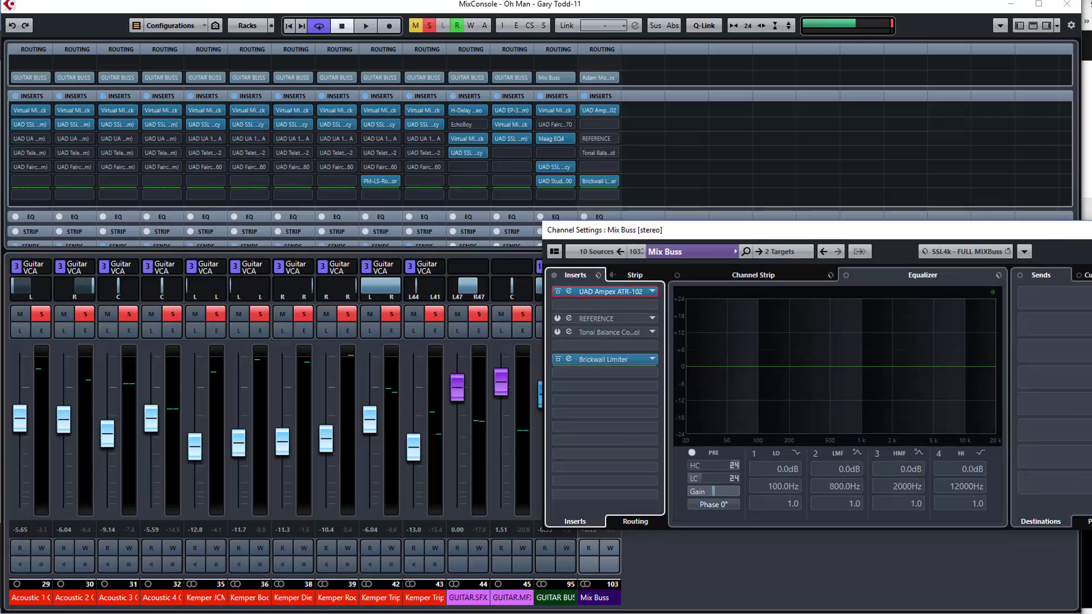
pyautogui.click(1001, 111)
# - Hide the Guitar Tracks folder in the MixConsole and show every bus channel from DRUMS BUSS to FX BUSS
pyautogui.click(1018, 26)
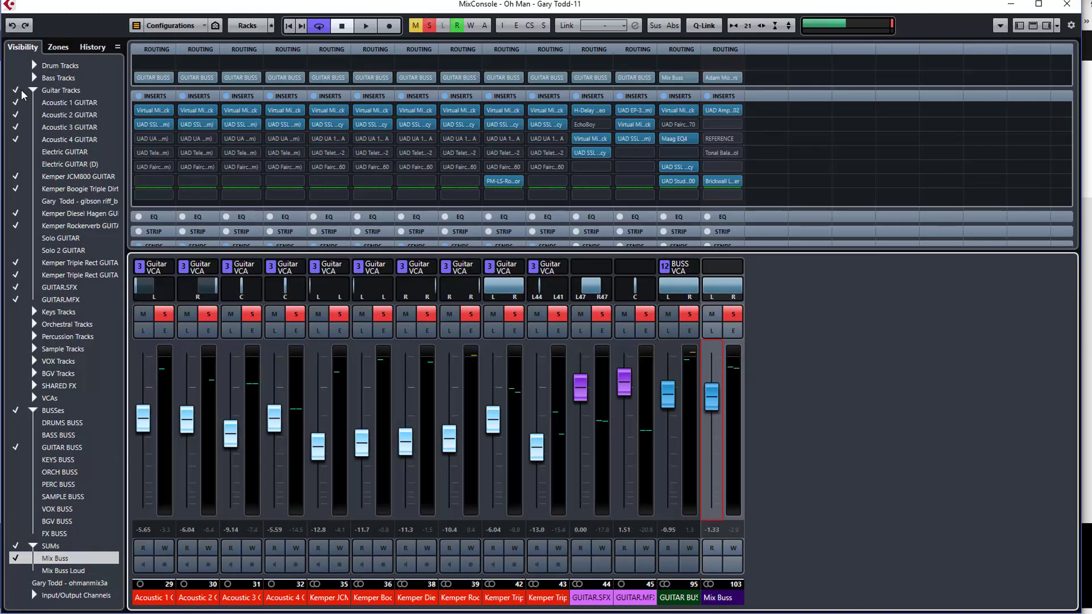
pyautogui.click(16, 92)
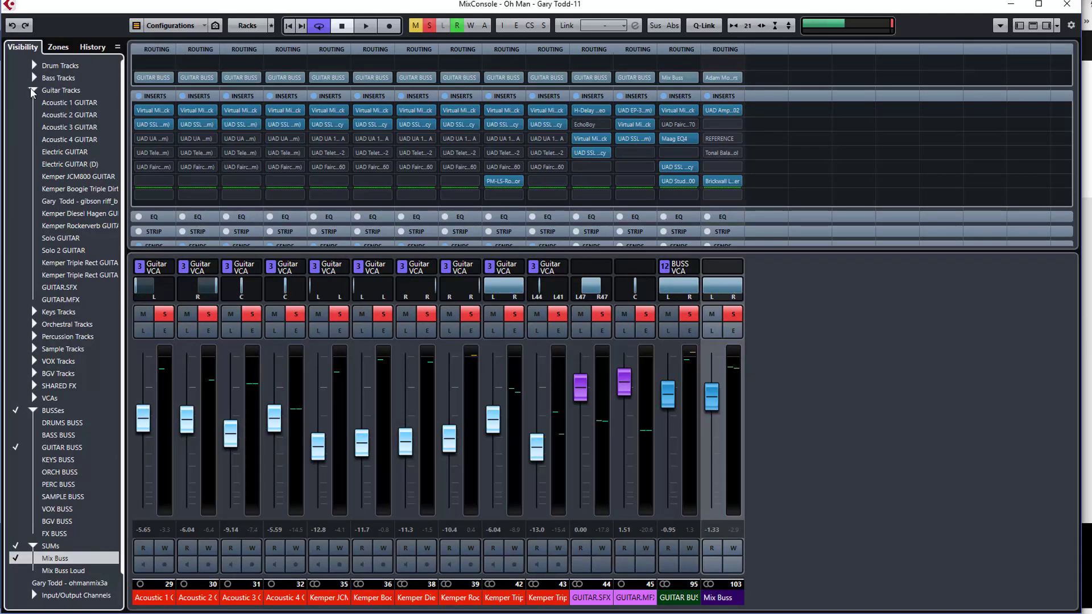
pyautogui.click(33, 91)
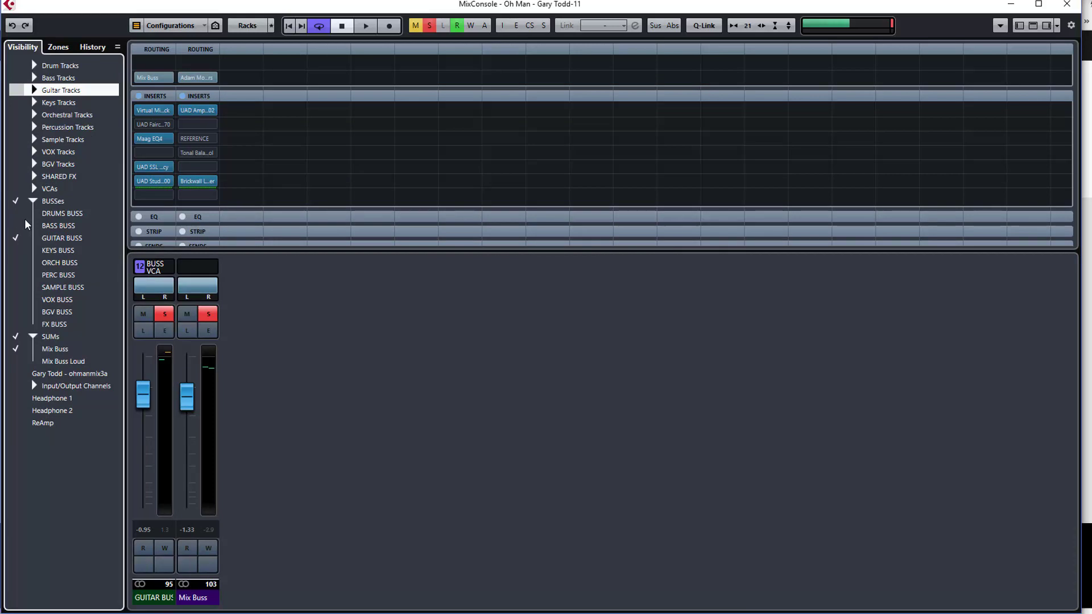
pyautogui.moveTo(16, 214); pyautogui.dragTo(16, 326)
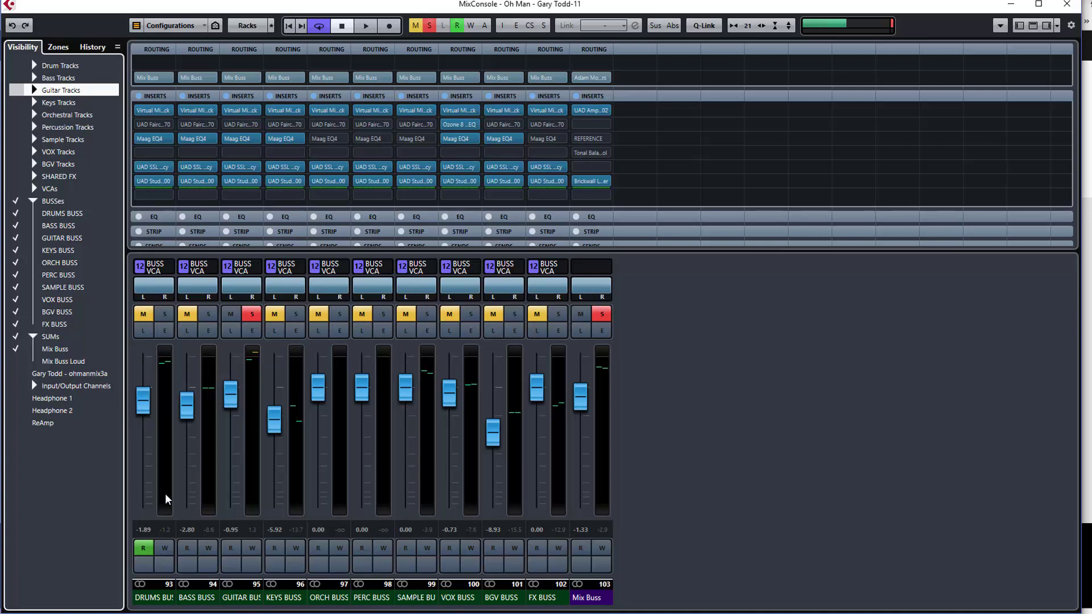
# - Turn off automation read on DRUMS BUSS, clear the GUITAR BUSS solo, and select the DRUMS BUSS channel
pyautogui.click(148, 547)
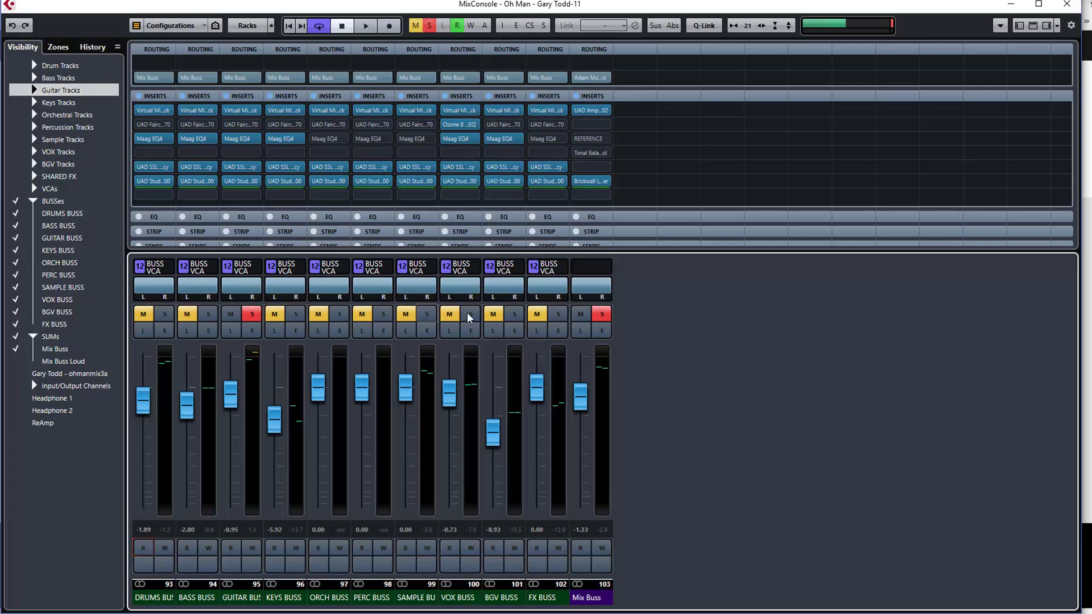
pyautogui.click(248, 314)
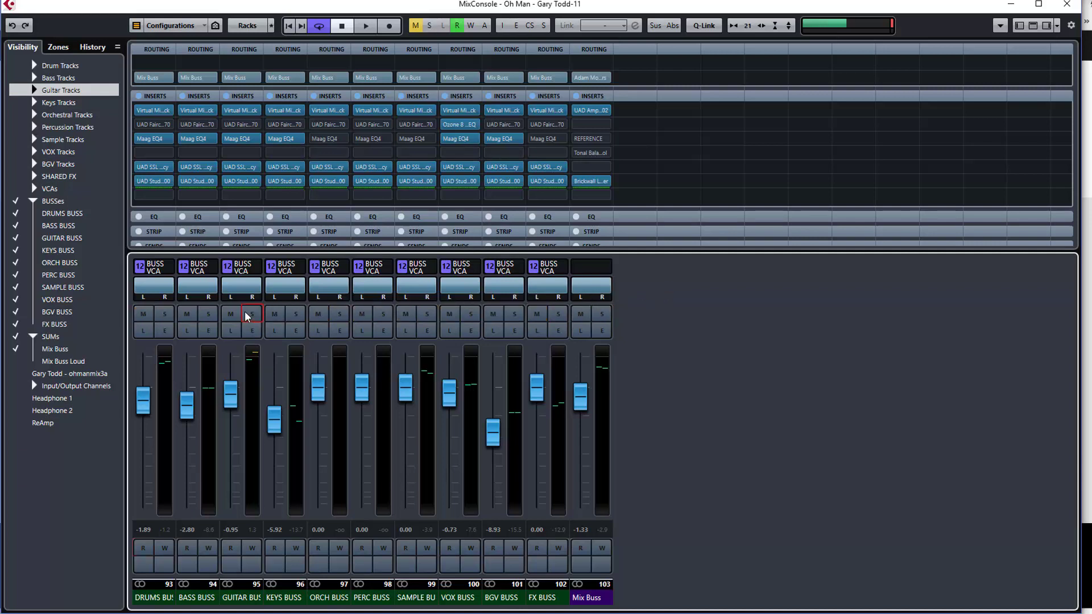
pyautogui.click(153, 602)
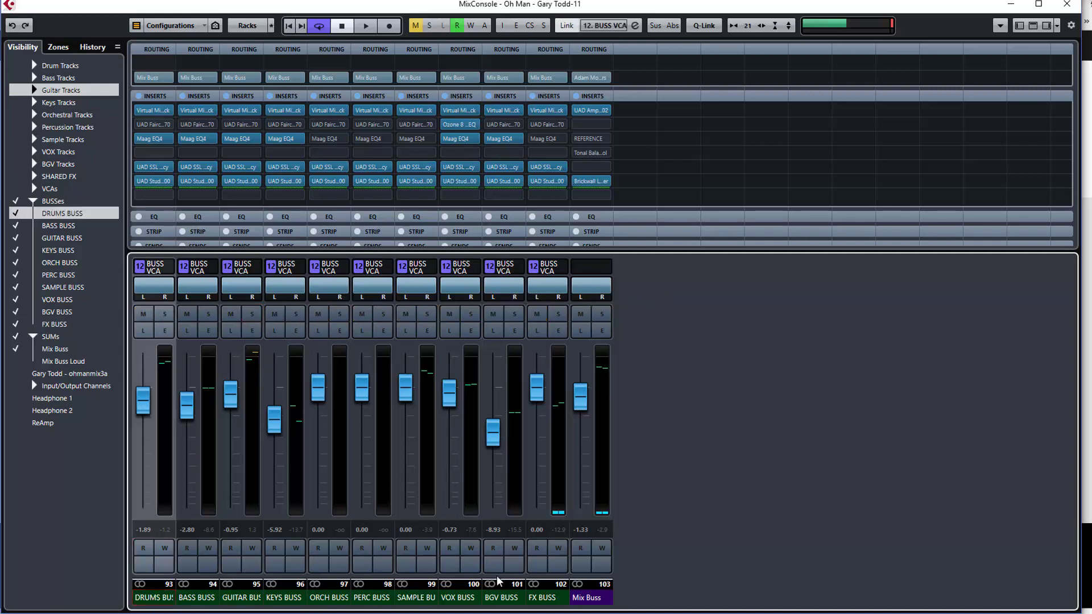
# - With the Mix Buss's UAD Ampex ATR-102 open, lower Mix Buss to -19.6 dB and raise all ten busses together, with FX BUSS at 4.20 dB
pyautogui.click(591, 111)
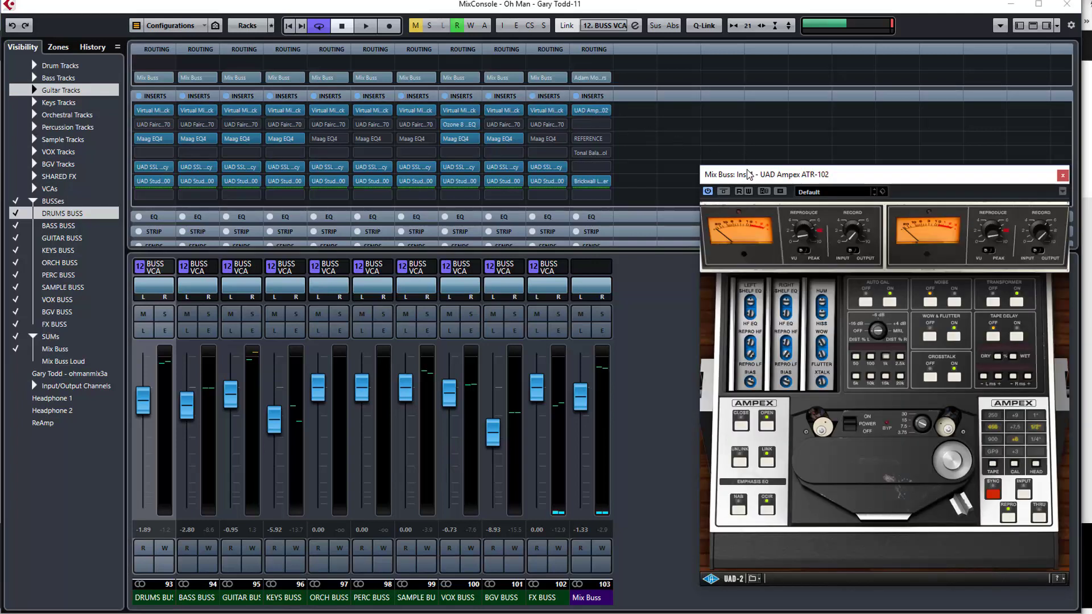
pyautogui.moveTo(579, 404); pyautogui.dragTo(586, 478)
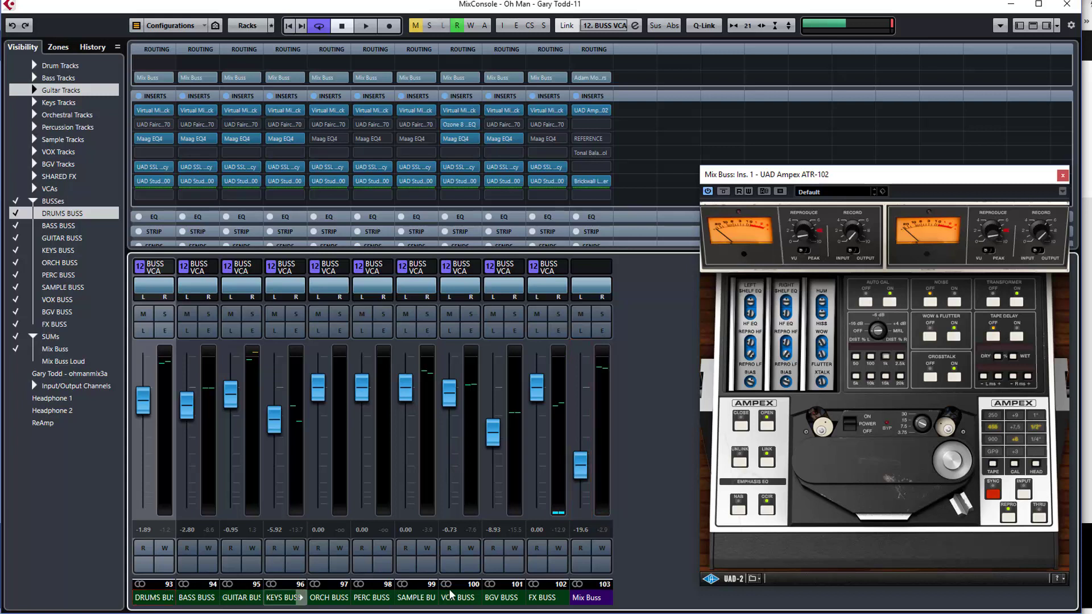
pyautogui.keyDown('shift'); pyautogui.click(555, 601); pyautogui.keyUp('shift')
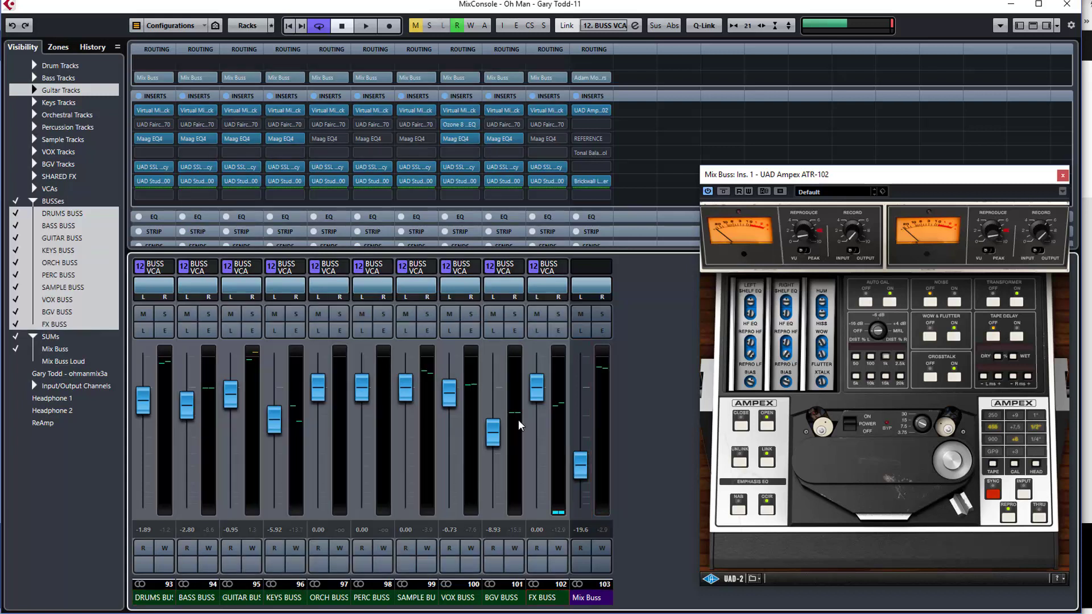
pyautogui.hotkey('shift', 'alt')
pyautogui.moveTo(530, 392); pyautogui.dragTo(533, 374)
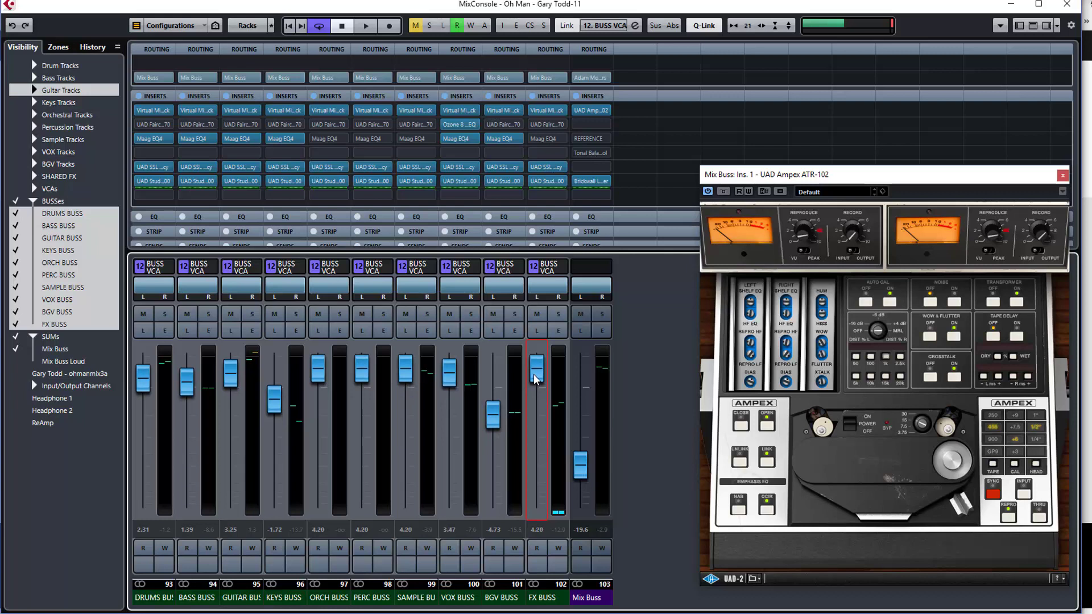
# - Play the mix to check the Mix Buss levels, and set the global meter position to Input
pyautogui.press('space')
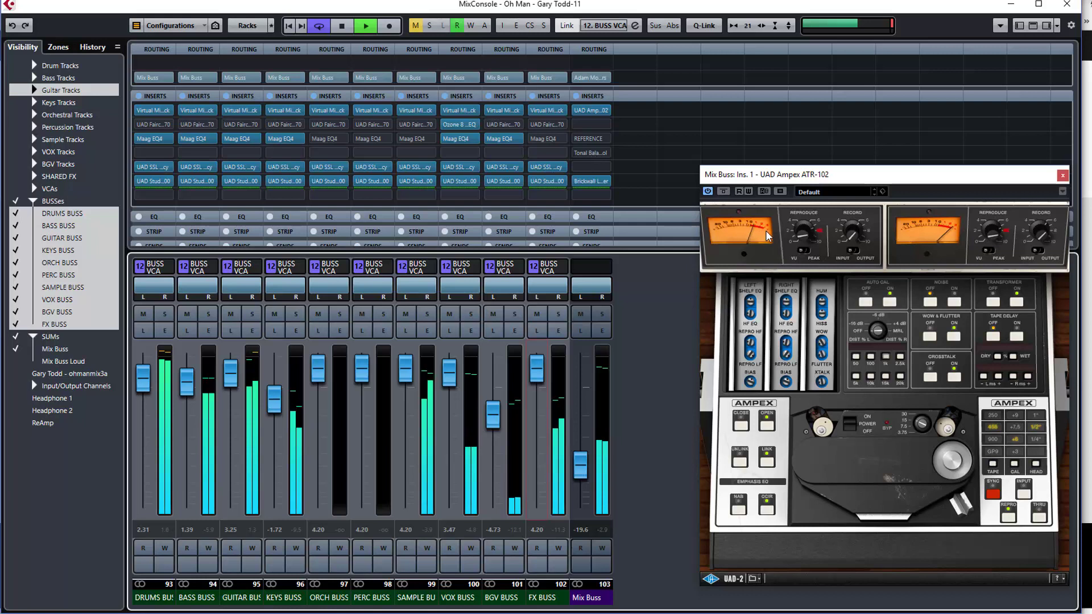
pyautogui.press('space')
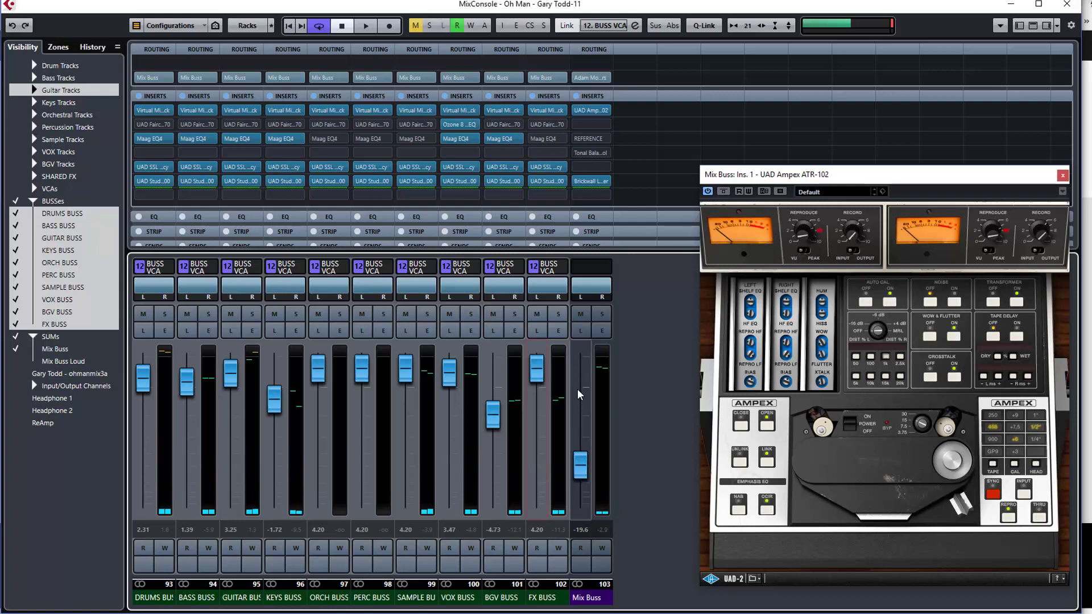
pyautogui.rightClick(600, 394)
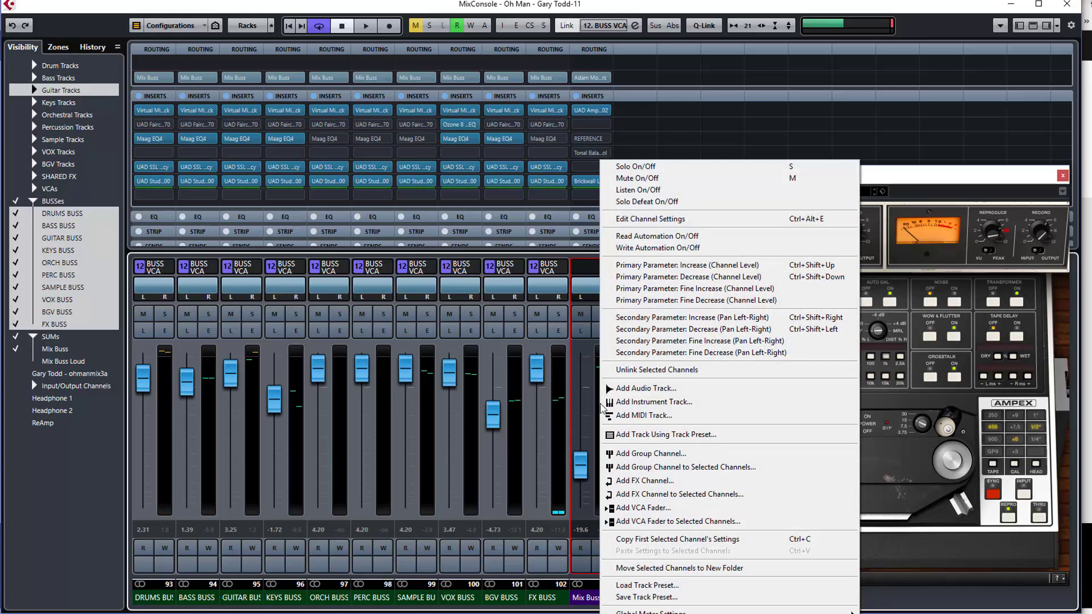
pyautogui.moveTo(673, 612)
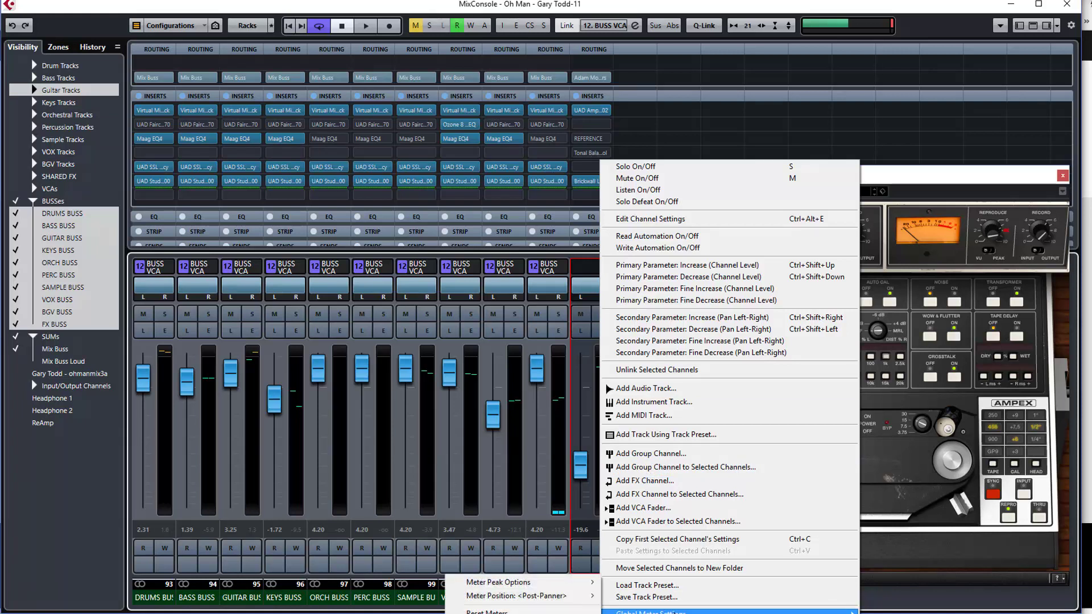
pyautogui.moveTo(560, 585)
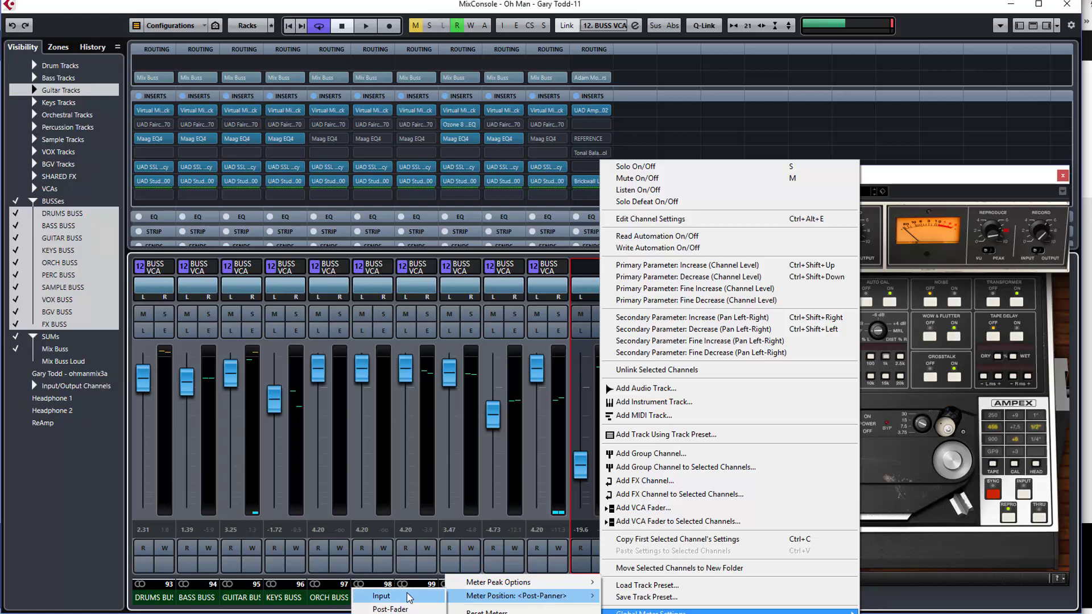
pyautogui.click(402, 598)
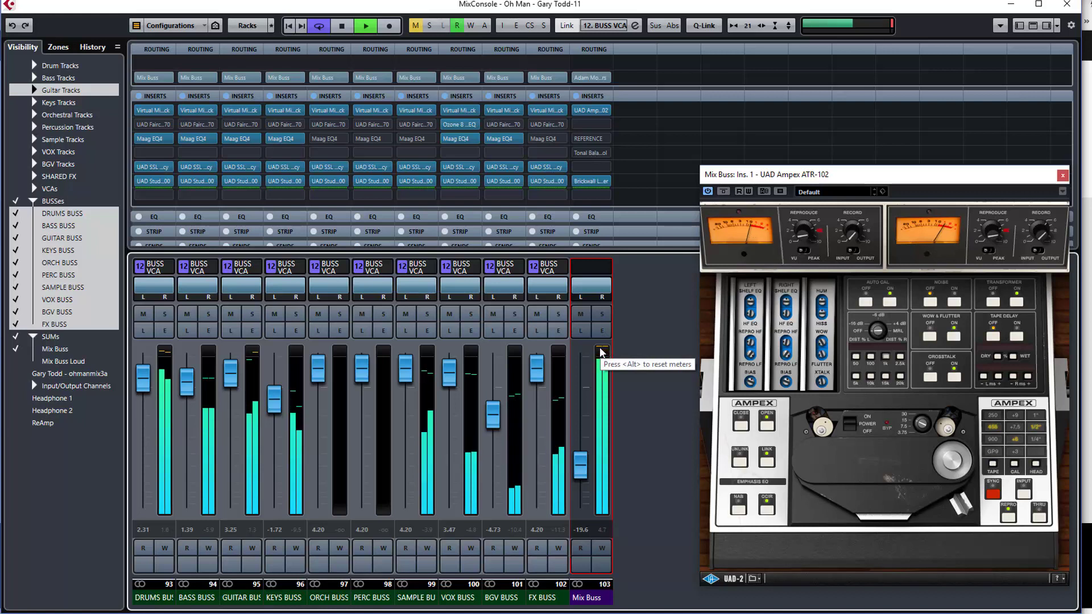
pyautogui.press('space')
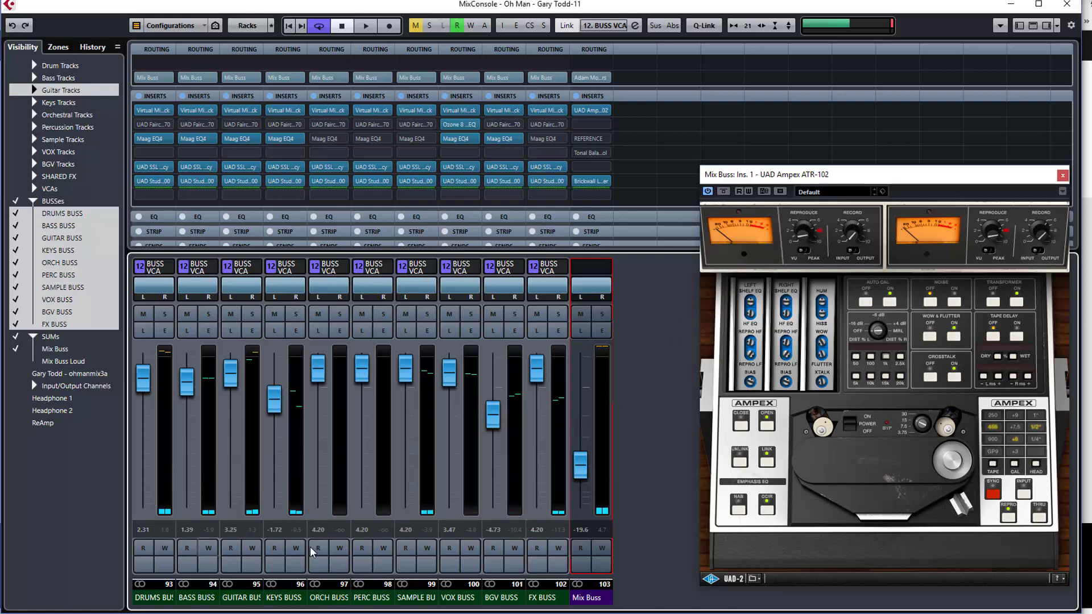
# - Lower all ten busses together until FX BUSS is at -0.41 dB during playback, and reset the Mix Buss meter
pyautogui.moveTo(539, 376); pyautogui.dragTo(543, 392)
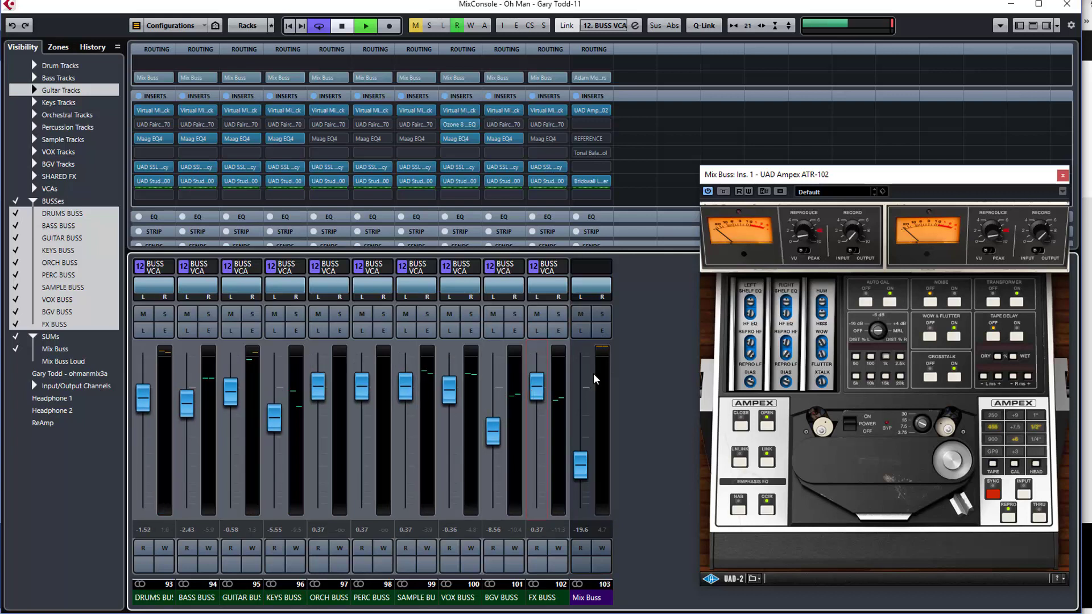
pyautogui.press('space')
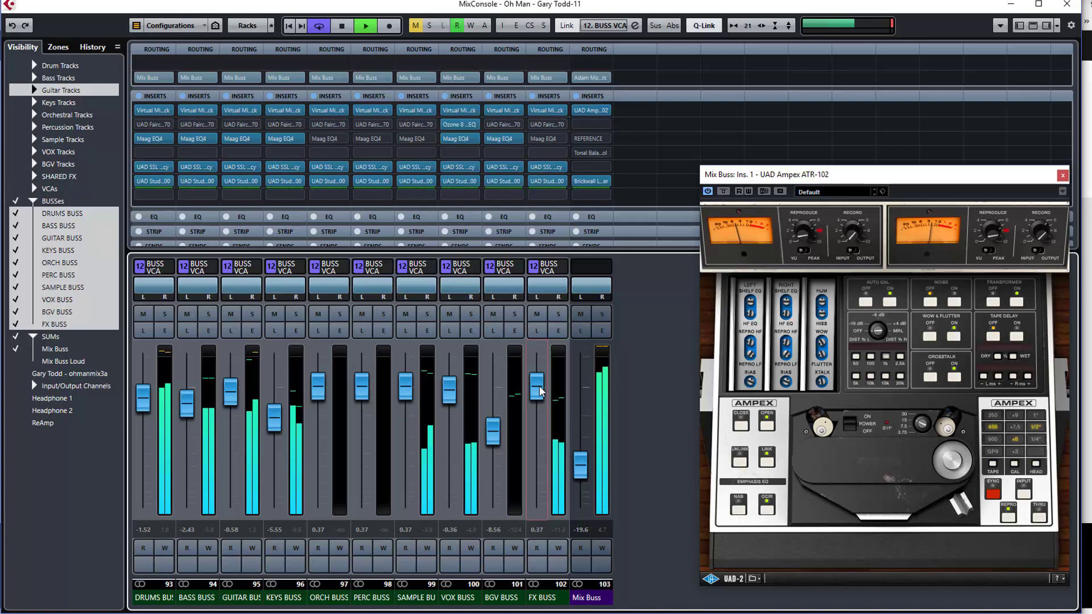
pyautogui.moveTo(541, 390); pyautogui.dragTo(540, 397)
pyautogui.click(594, 350)
pyautogui.click(602, 529)
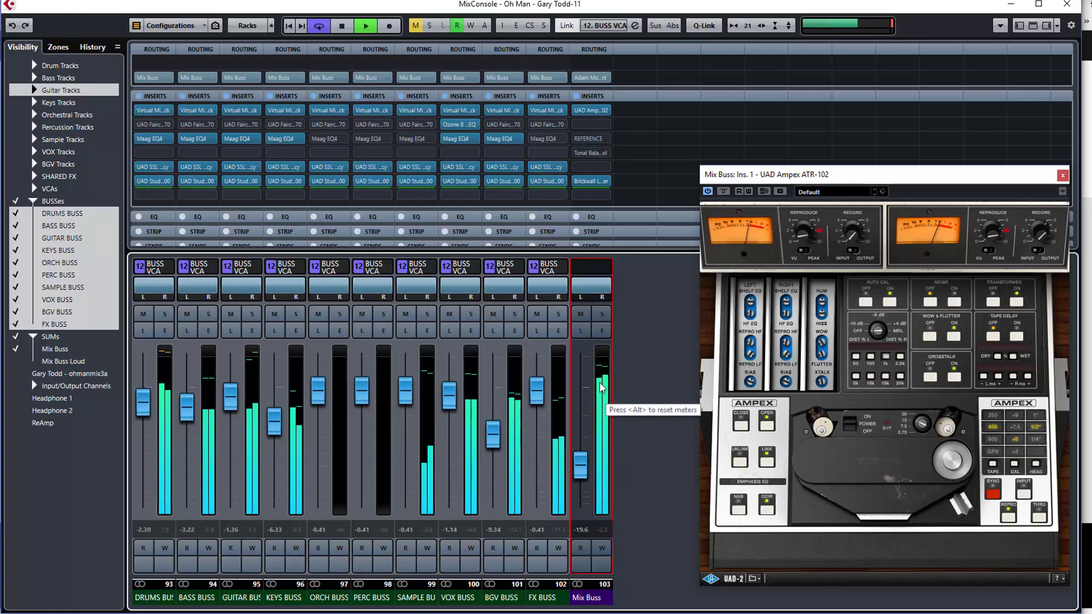
pyautogui.press('alt')
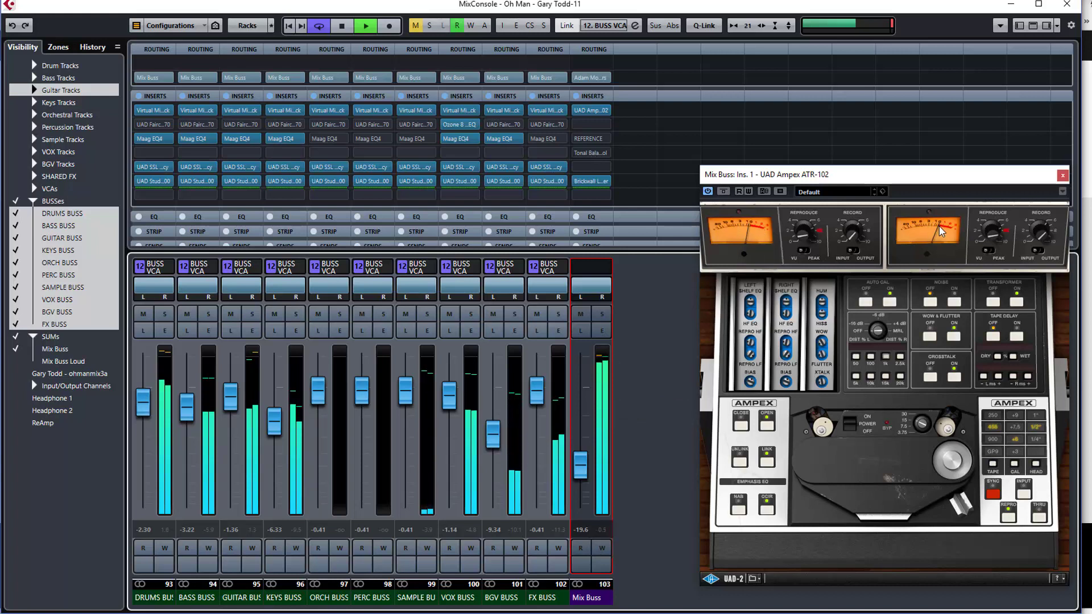
# - Lower the linked busses slightly further, with FX BUSS at -0.77 dB, and stop playback
pyautogui.click(534, 401)
pyautogui.moveTo(535, 401); pyautogui.dragTo(535, 404)
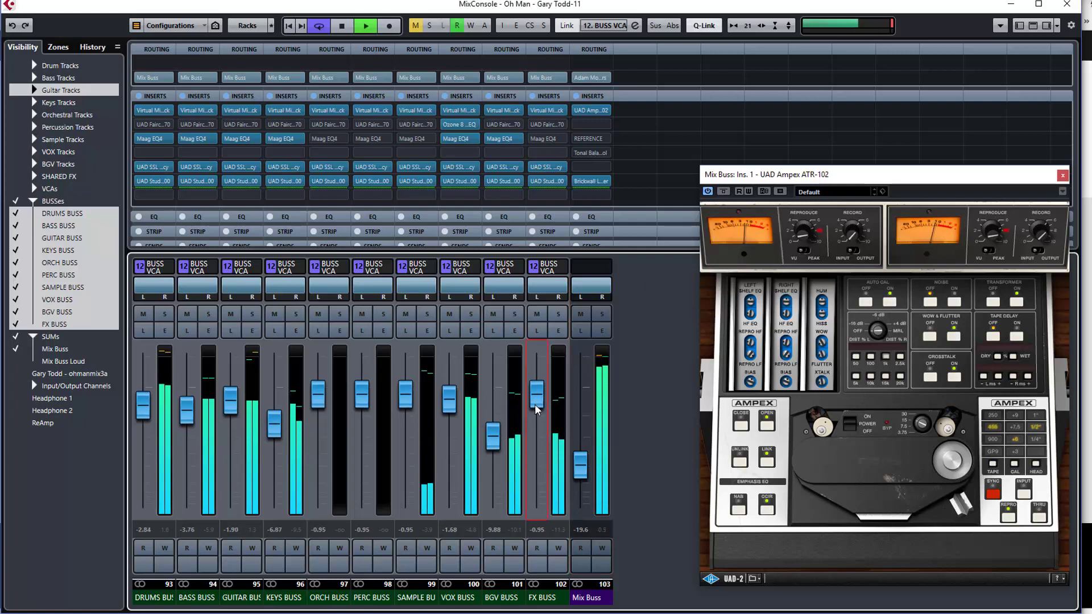
pyautogui.press('space')
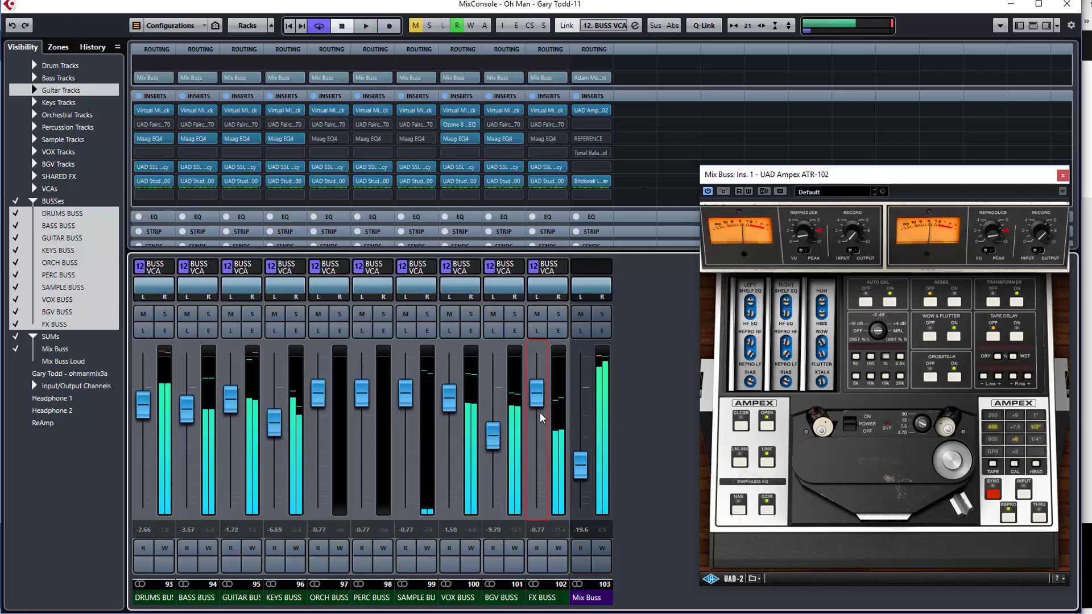
# - Reset the Mix Buss meter, inspect the Brickwall Limiter insert's input and output levels, and close the plug-in
pyautogui.click(602, 356)
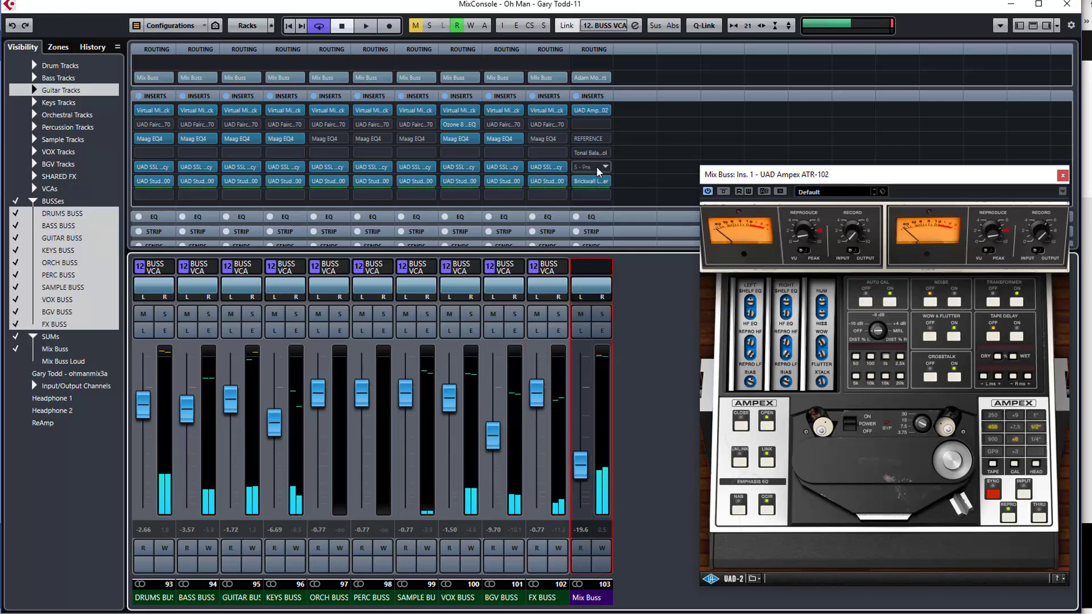
pyautogui.click(592, 181)
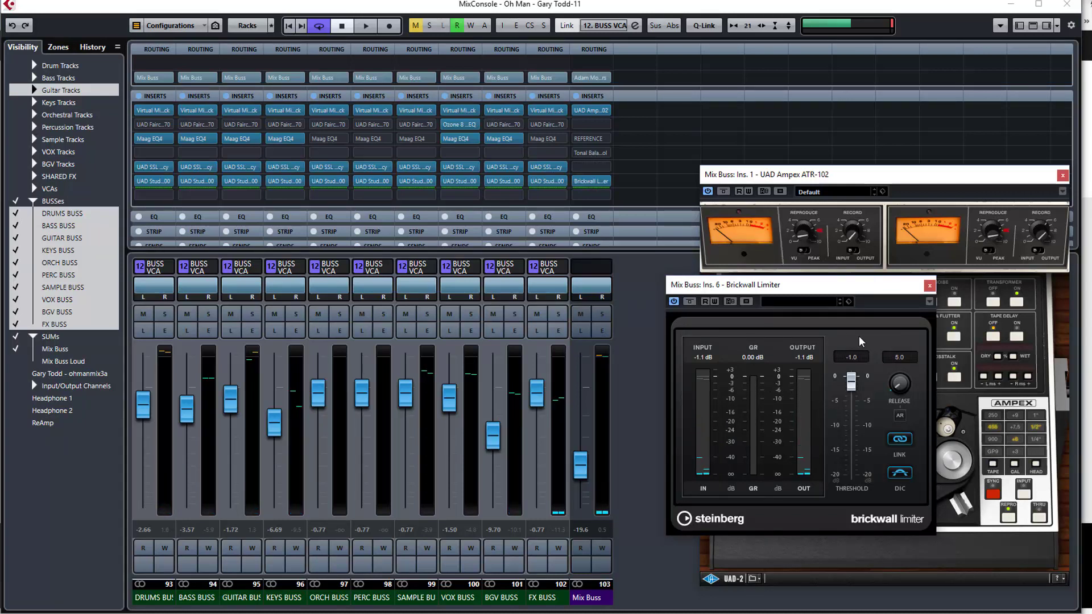
pyautogui.click(930, 288)
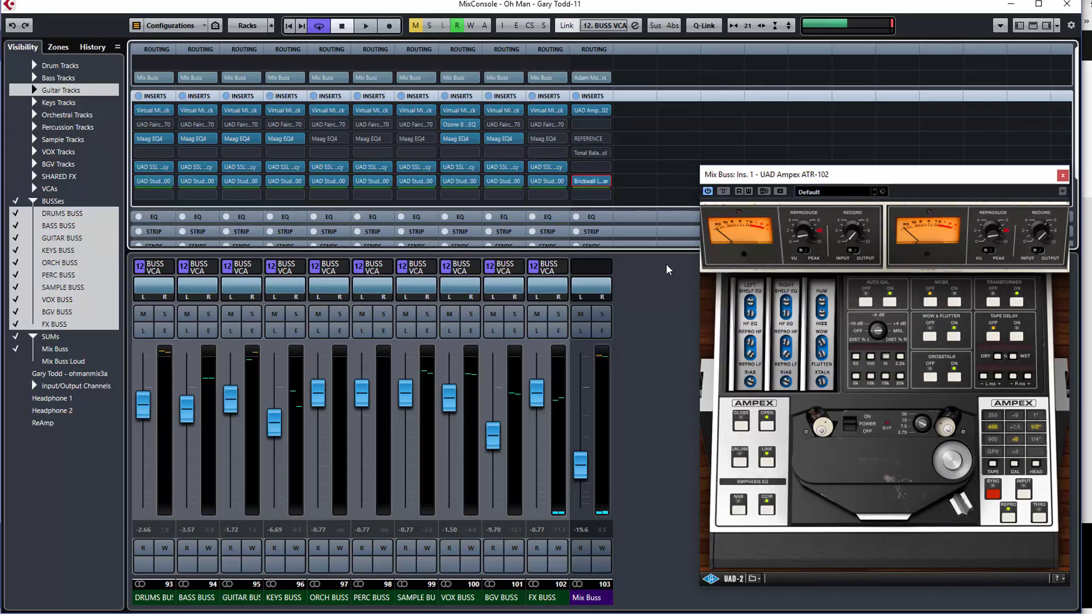
# - Lower the linked busses to put FX BUSS at -3.17 dB, and play the mix with the Mix Buss meter reset
pyautogui.moveTo(539, 397); pyautogui.dragTo(541, 411)
pyautogui.press('space')
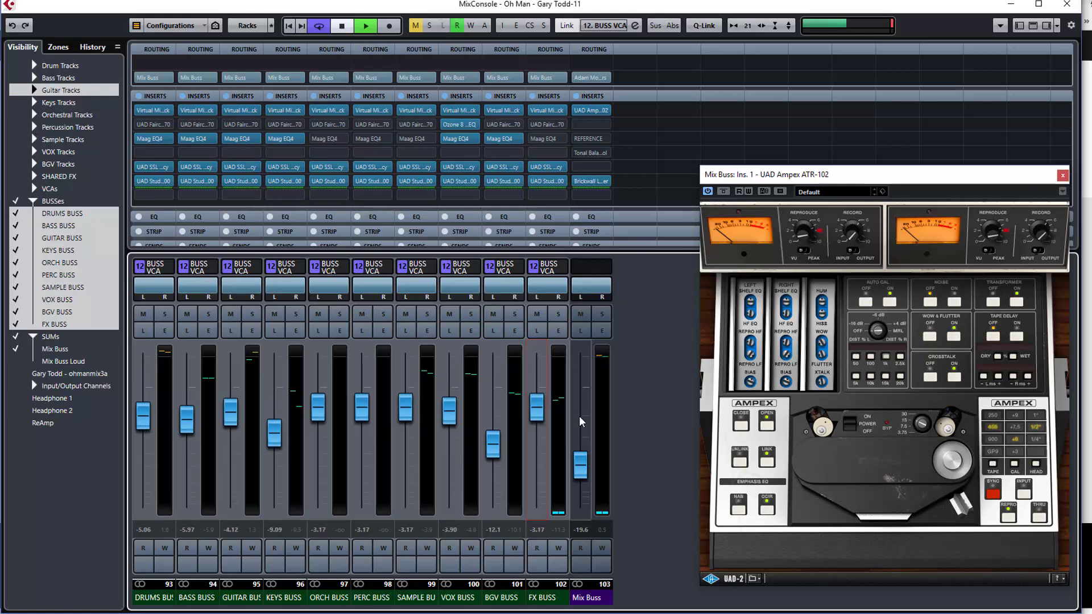
pyautogui.click(603, 360)
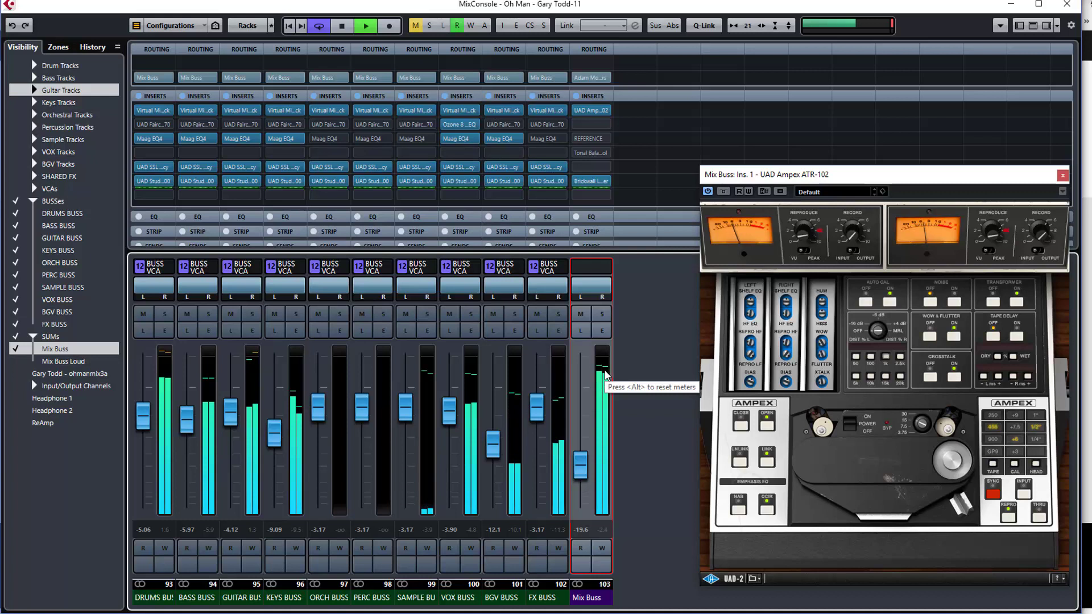
pyautogui.press('space')
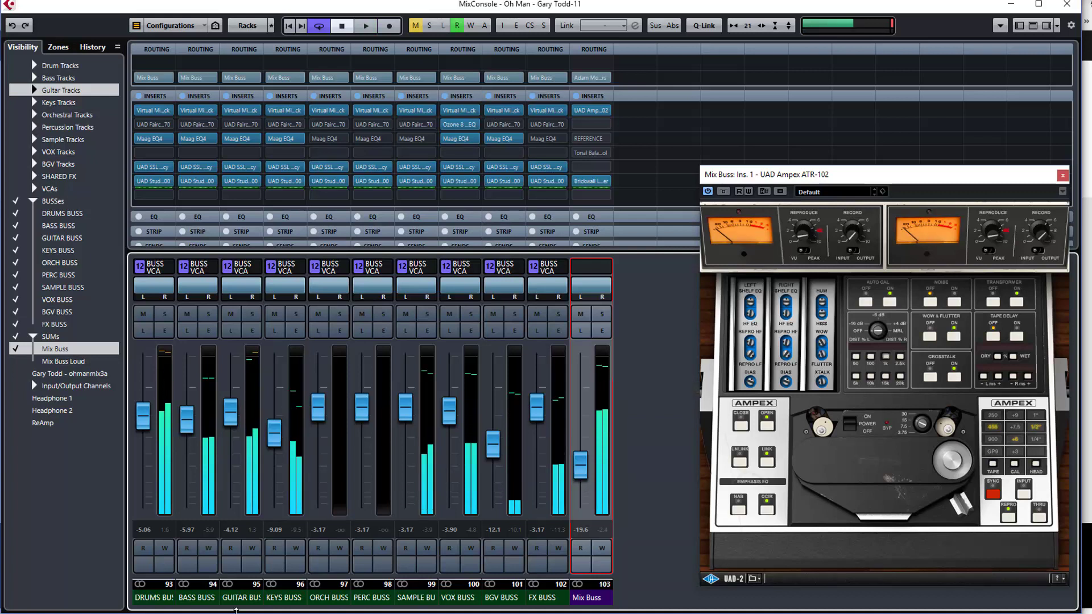
# - Reselect DRUMS BUSS through FX BUSS, raise them together until FX BUSS is at 2.81 dB, and play the mix
pyautogui.click(151, 598)
pyautogui.keyDown('shift'); pyautogui.click(542, 597); pyautogui.keyUp('shift')
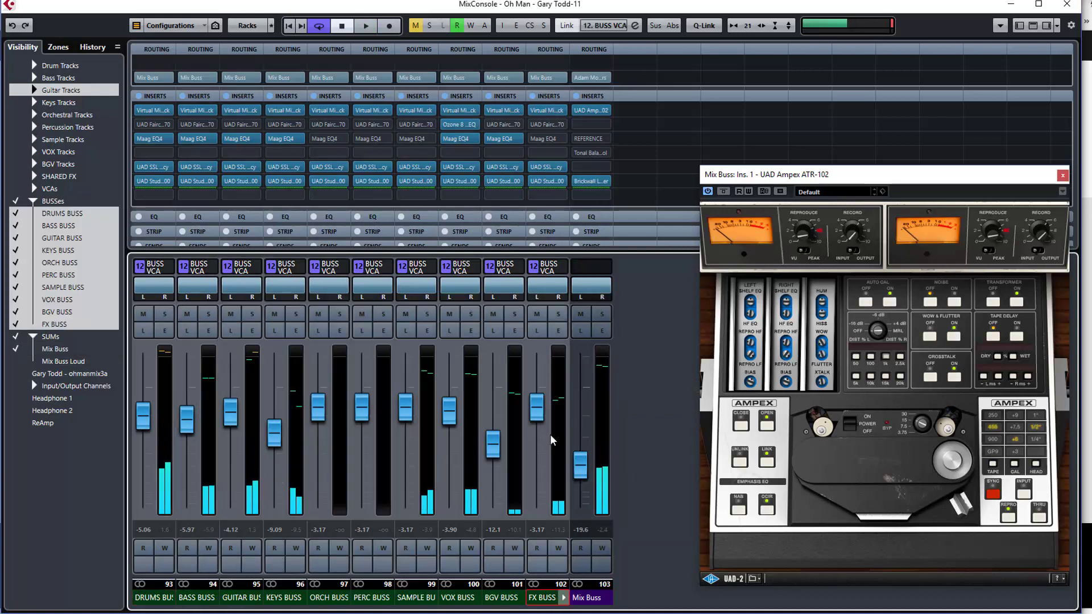
pyautogui.moveTo(539, 417); pyautogui.dragTo(536, 385)
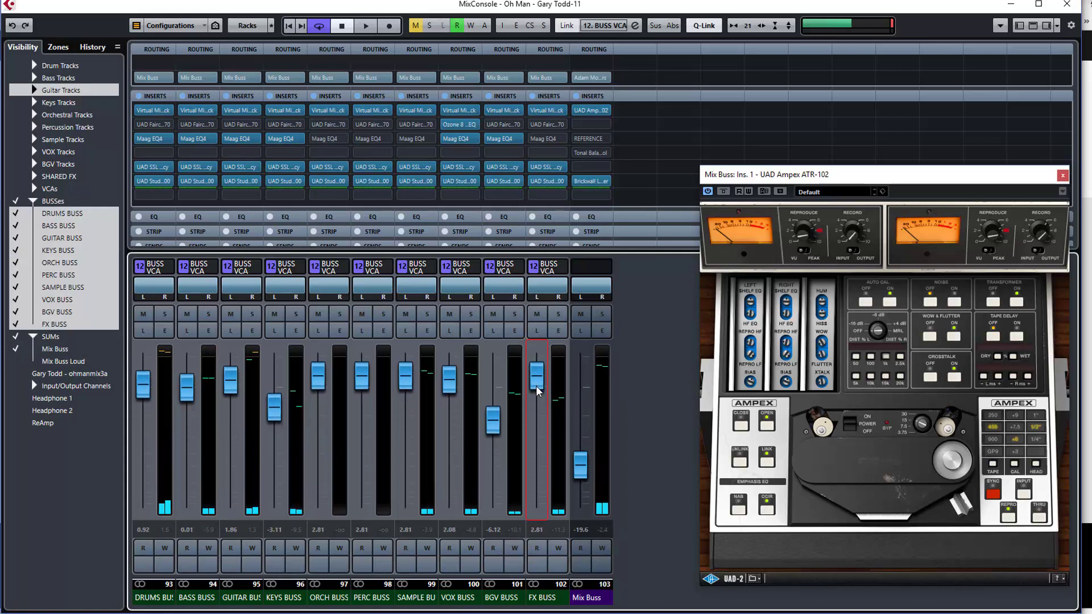
pyautogui.press('space')
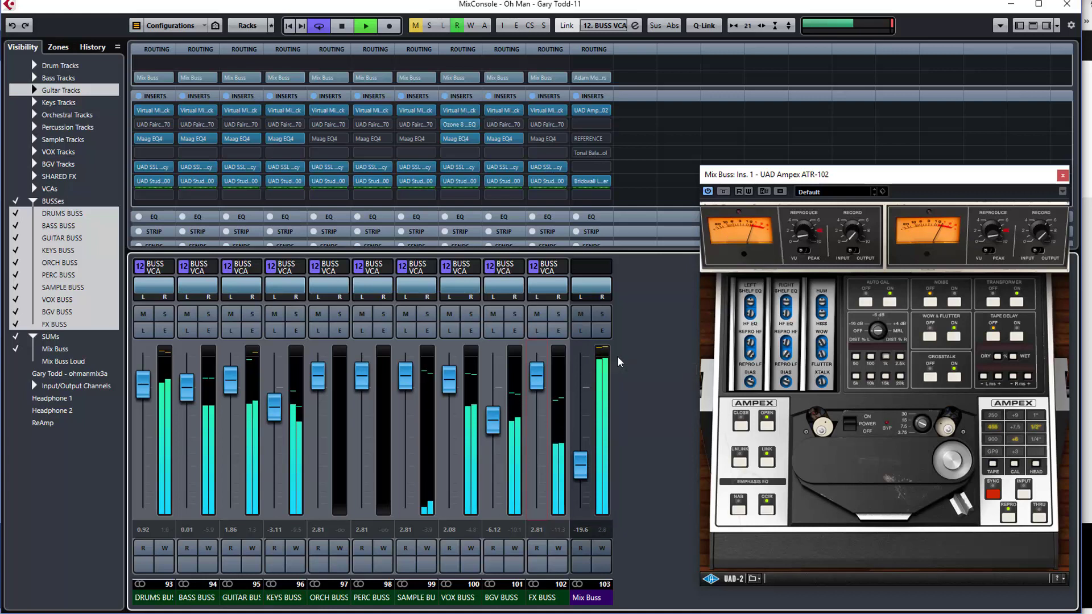
pyautogui.press('space')
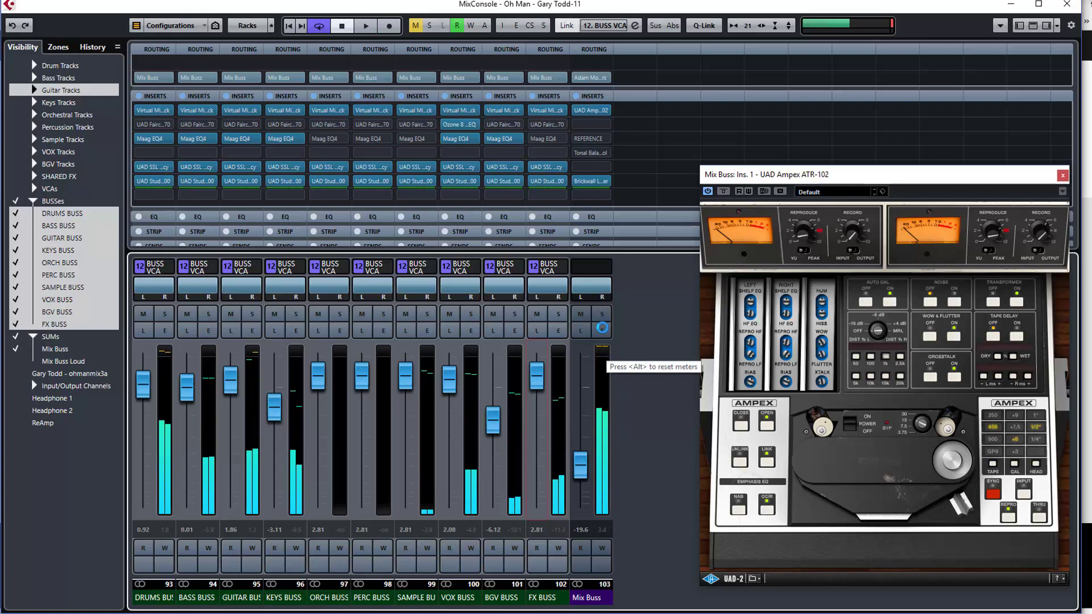
# - Bypass all the Mix Buss inserts, and raise the linked busses during playback until FX BUSS is at 5.39 dB
pyautogui.click(578, 179)
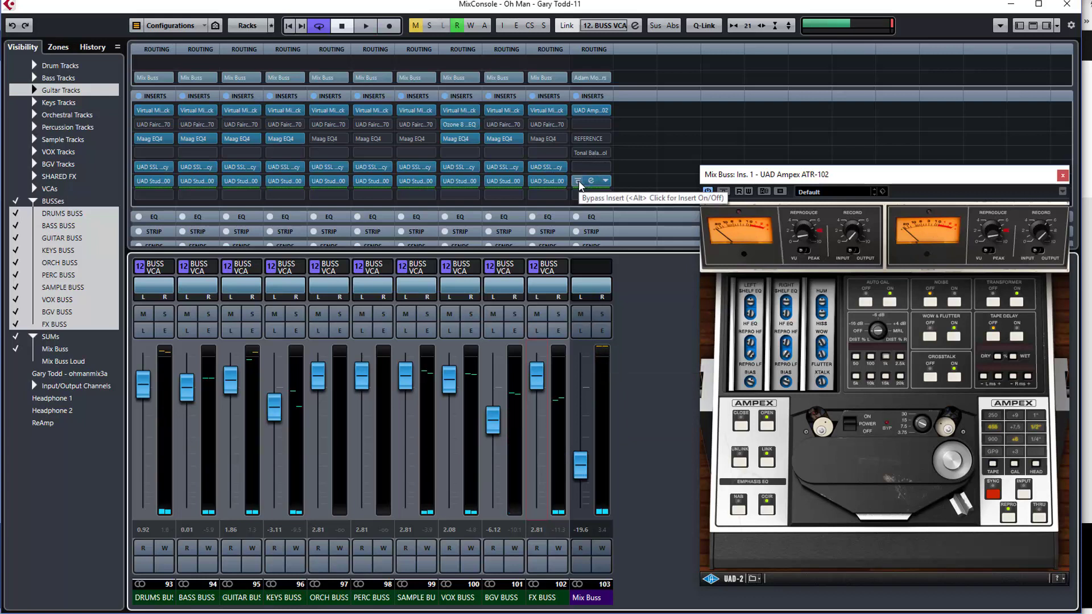
pyautogui.click(576, 116)
pyautogui.click(576, 95)
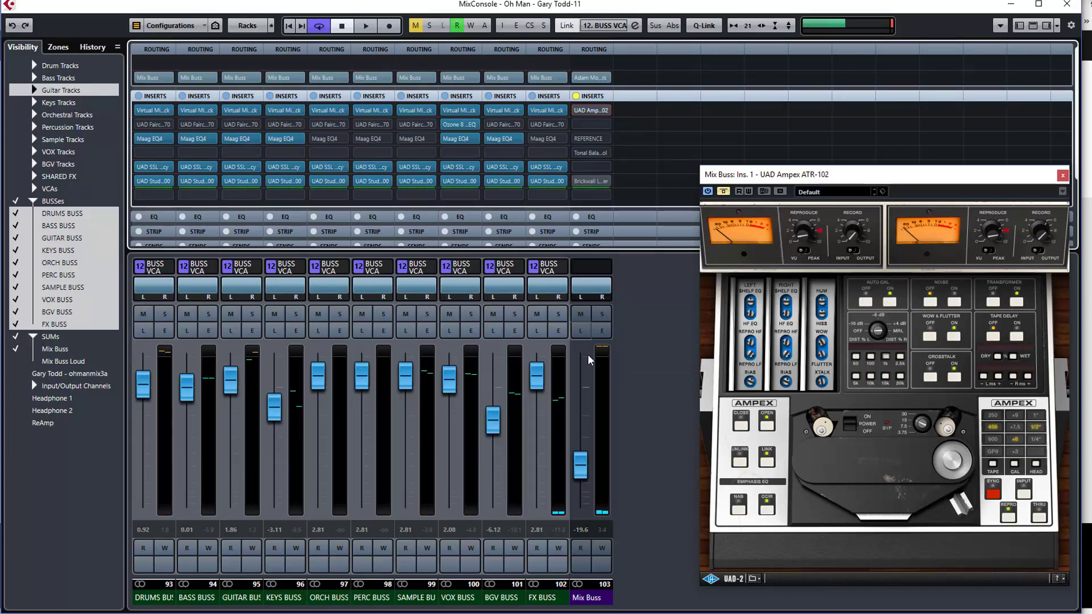
pyautogui.press('space')
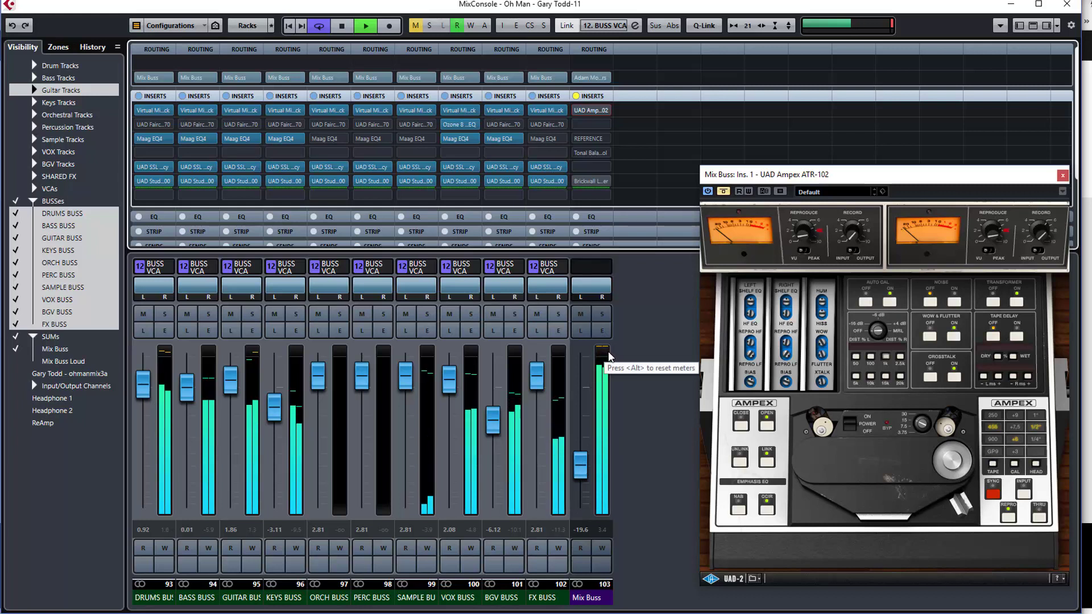
pyautogui.moveTo(536, 377); pyautogui.dragTo(536, 365)
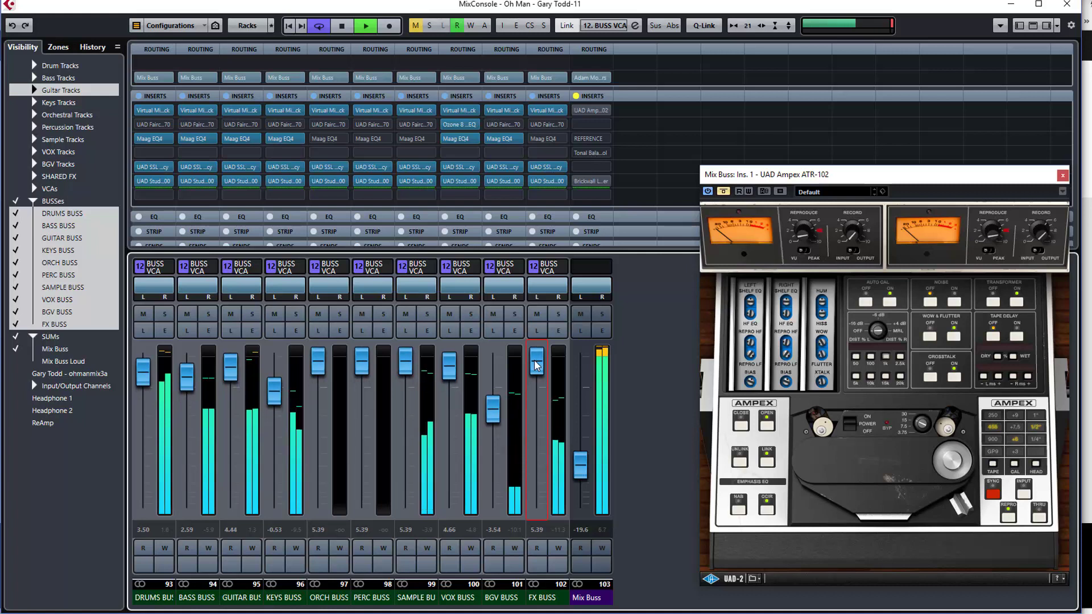
pyautogui.press('space')
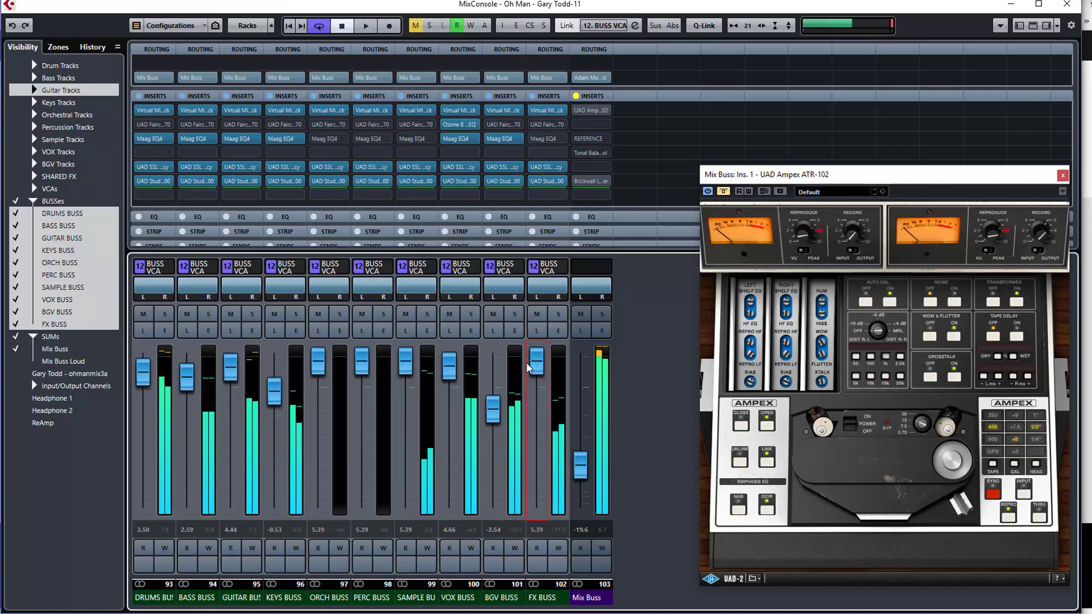
# - Lower the linked busses to put FX BUSS at -0.41 dB, raise Mix Buss to 2.43 dB, and close the UAD Ampex ATR-102
pyautogui.moveTo(532, 364); pyautogui.dragTo(538, 399)
pyautogui.moveTo(580, 458); pyautogui.dragTo(580, 386)
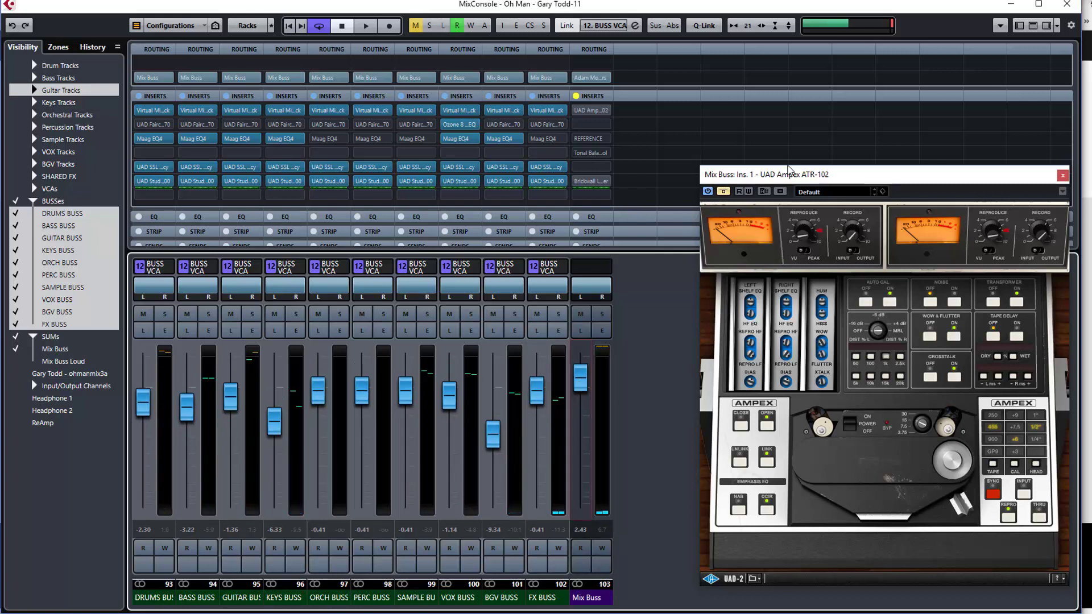
pyautogui.moveTo(792, 175); pyautogui.dragTo(715, 166)
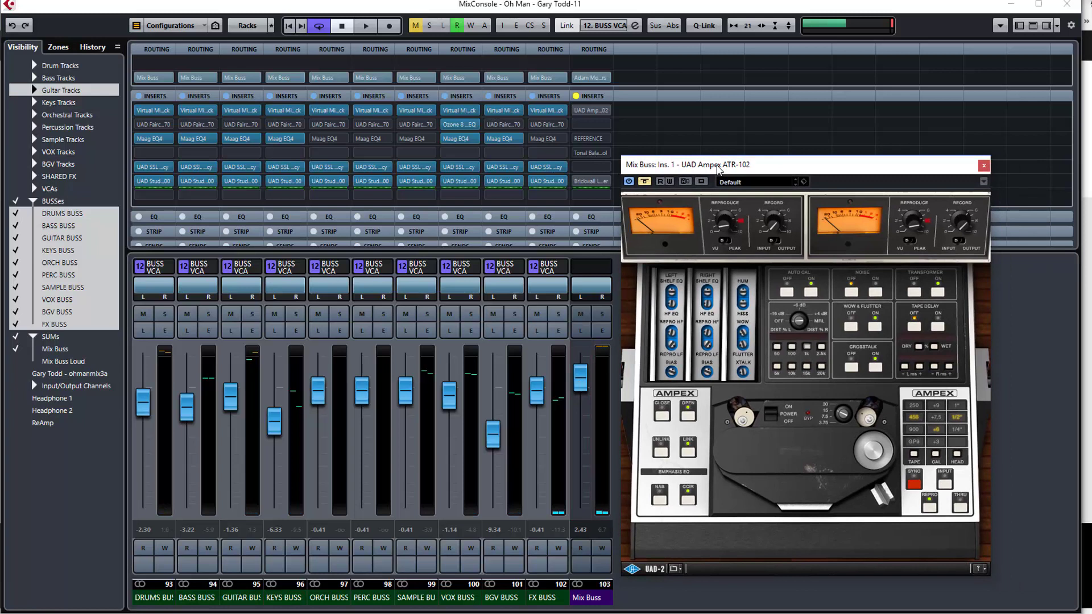
pyautogui.click(983, 167)
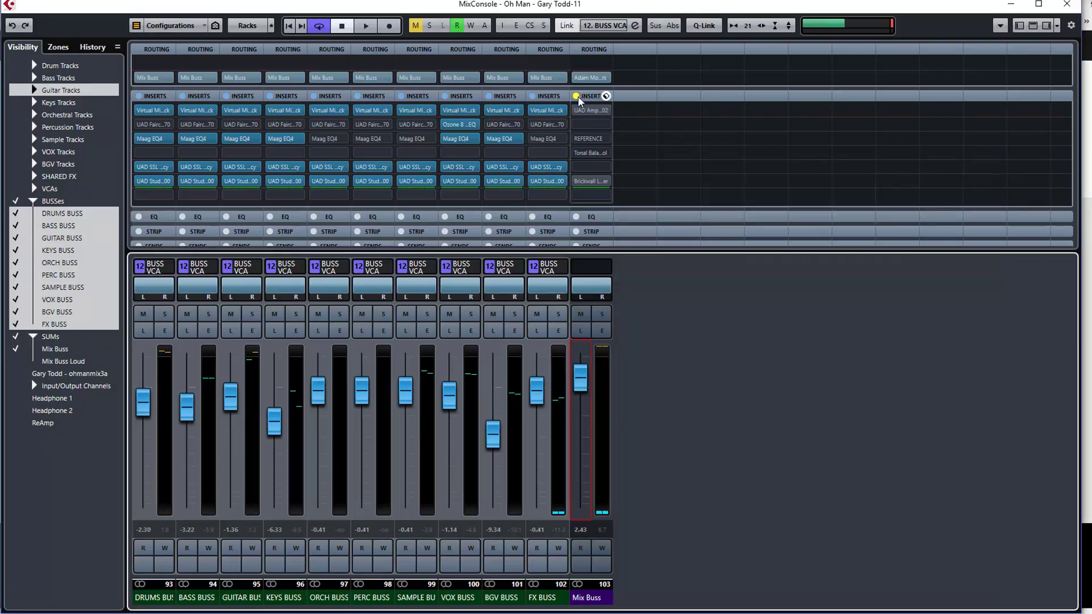